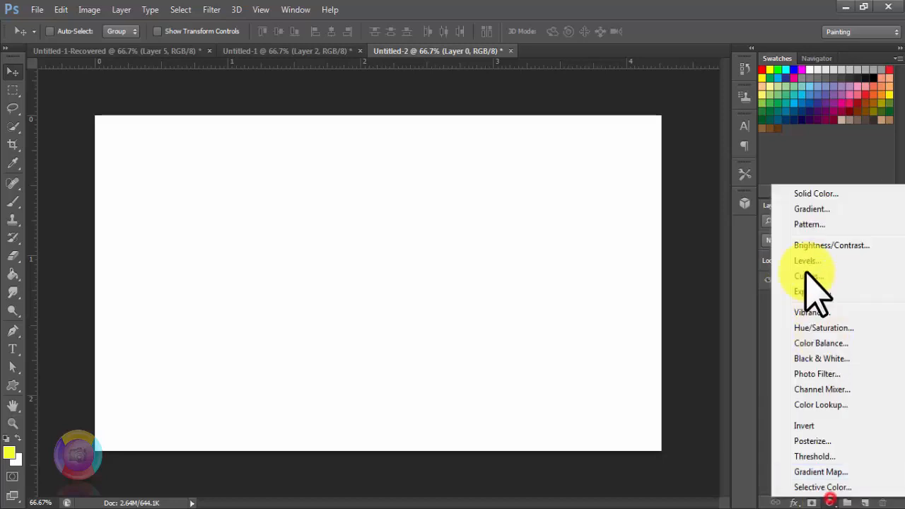
# Step: Add a gradient fill layer above the white layer using the Black, White preset
pyautogui.click(817, 208)
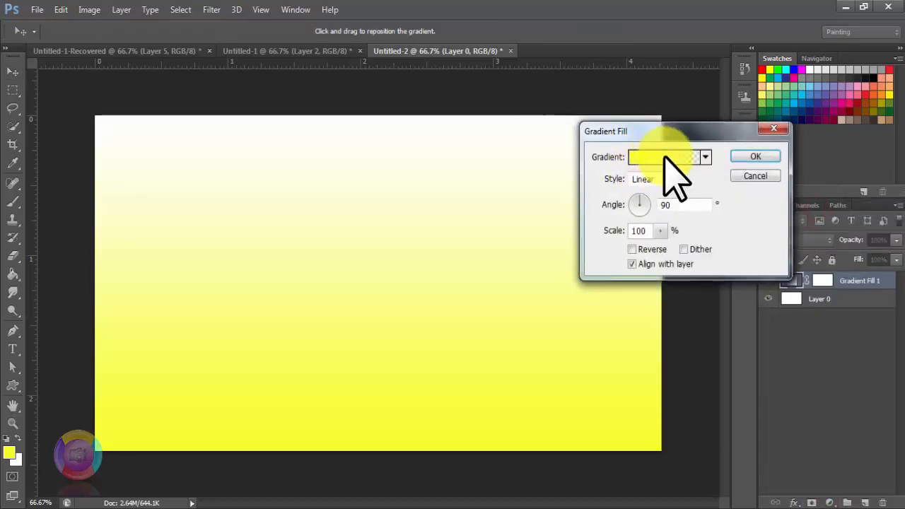
pyautogui.click(665, 156)
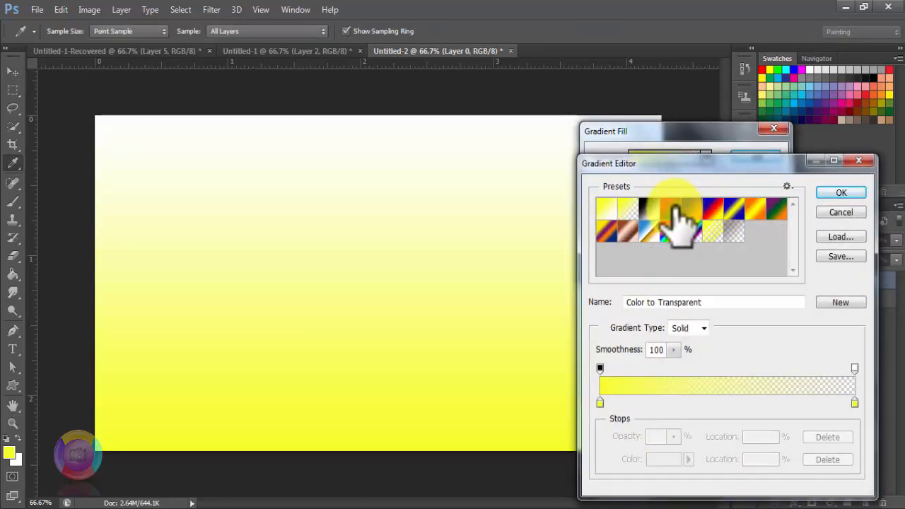
pyautogui.click(648, 209)
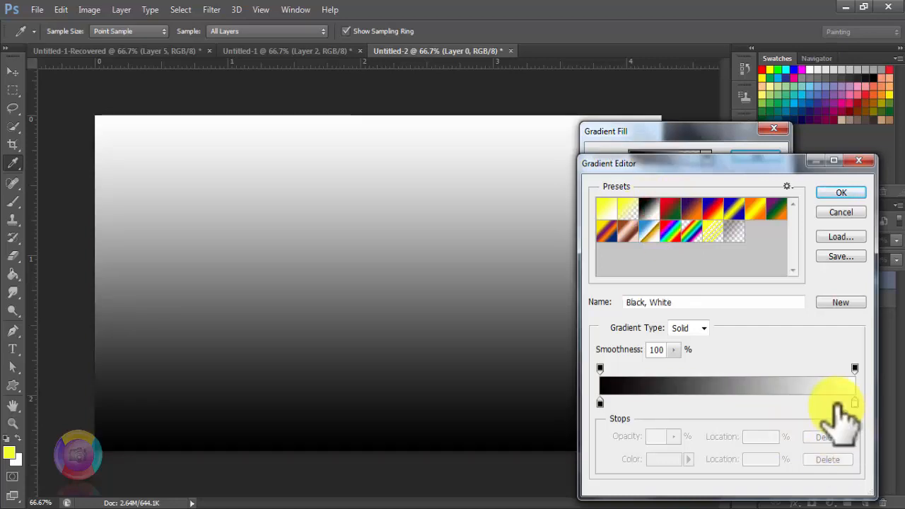
# Step: Change the gradient's white end stop to blue 4f68ff
pyautogui.doubleClick(855, 404)
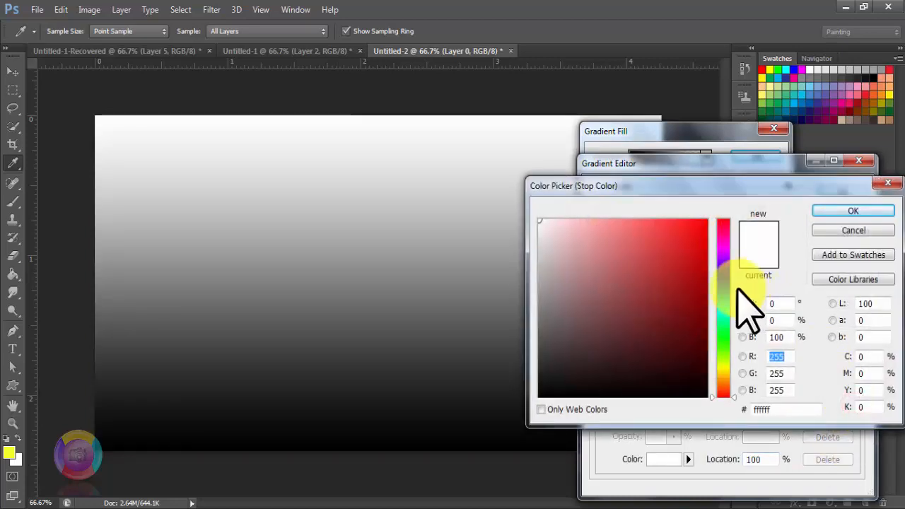
pyautogui.click(723, 283)
pyautogui.click(683, 219)
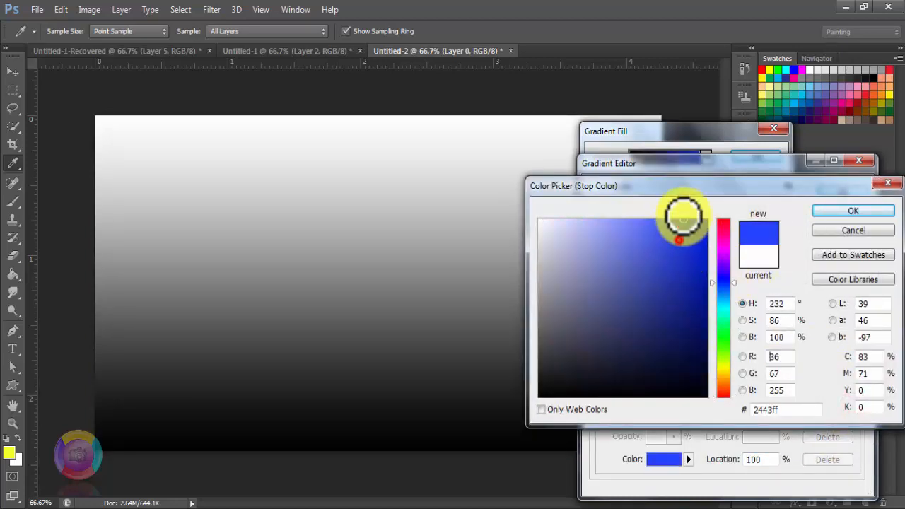
pyautogui.click(658, 222)
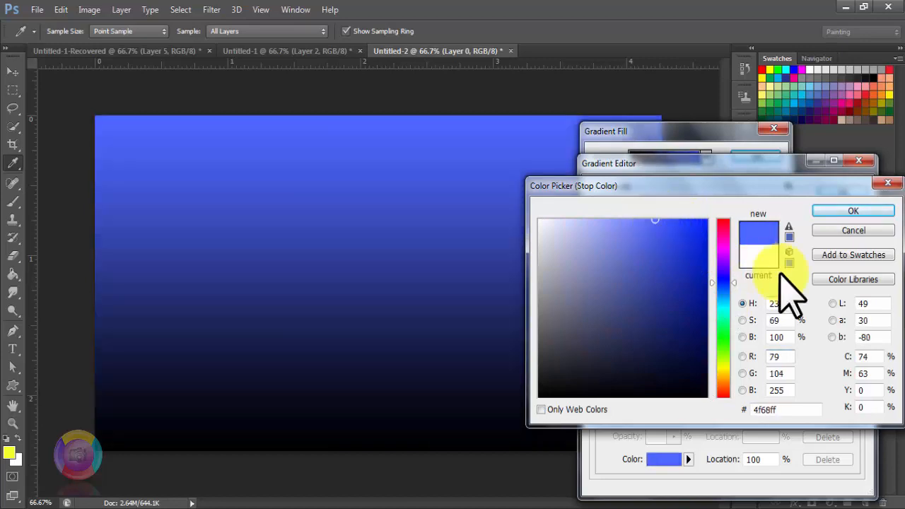
pyautogui.click(843, 209)
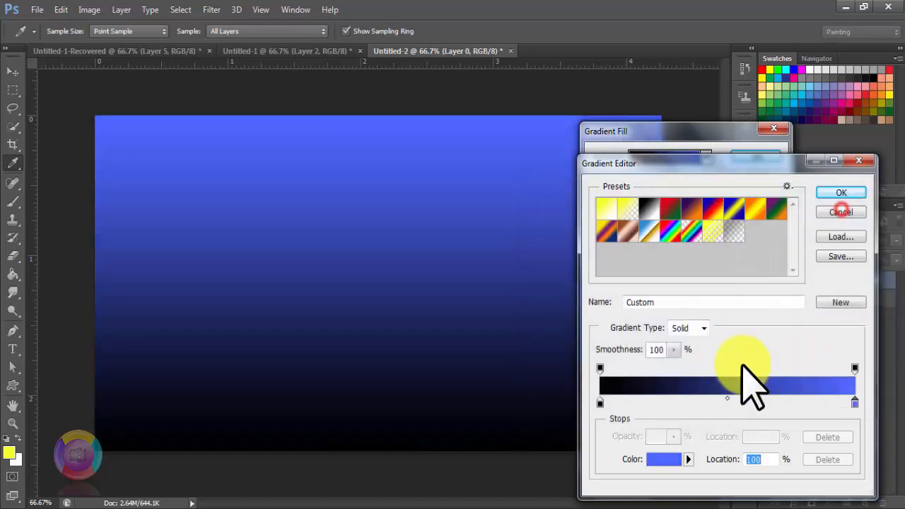
# Step: Change the gradient's black start stop to bright yellow and accept the edited gradient
pyautogui.doubleClick(602, 404)
pyautogui.click(723, 369)
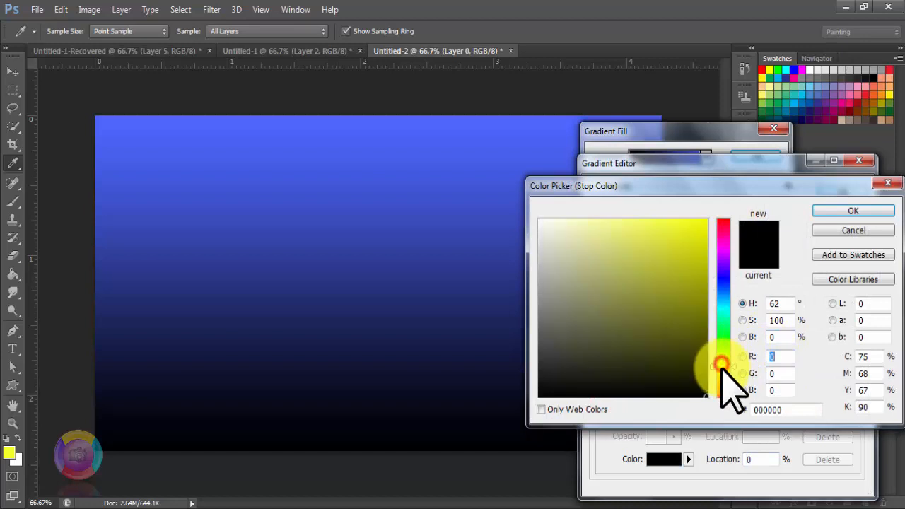
pyautogui.moveTo(683, 273)
pyautogui.mouseDown()
pyautogui.moveTo(698, 212)
pyautogui.moveTo(714, 205)
pyautogui.mouseUp()
pyautogui.click(835, 210)
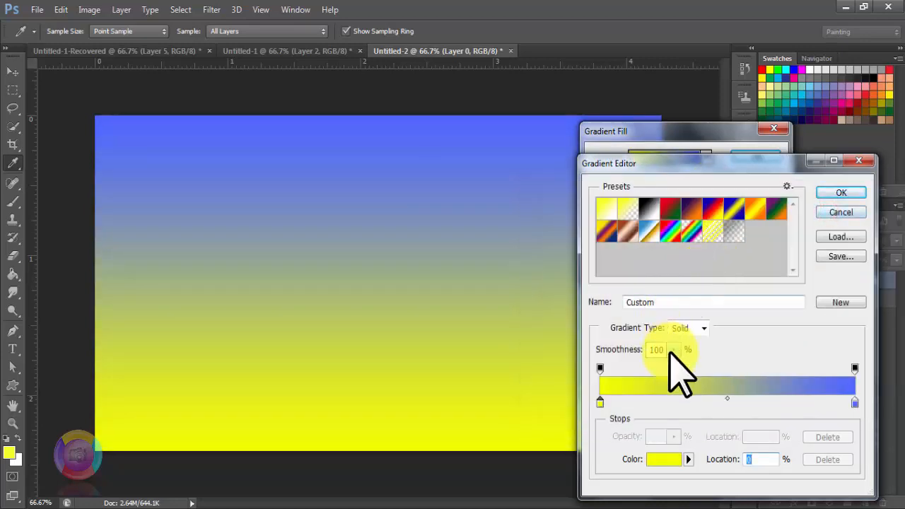
pyautogui.click(841, 193)
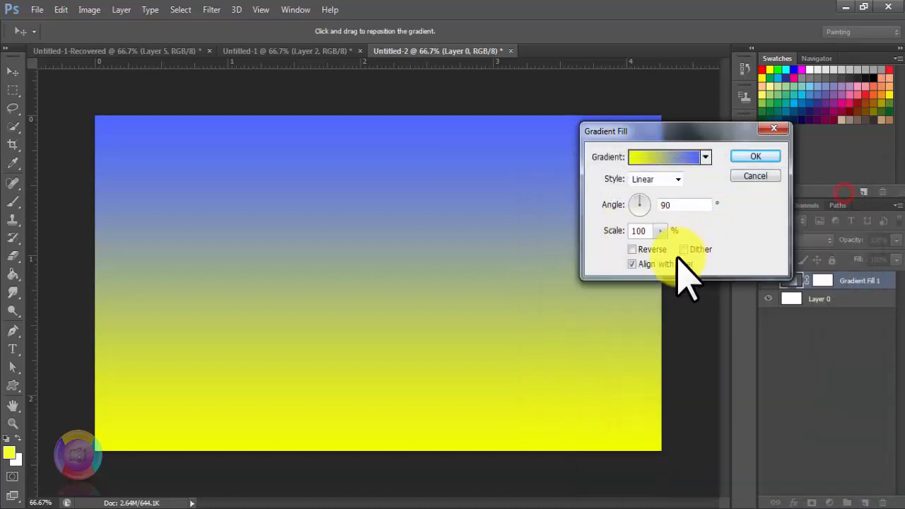
# Step: Reverse the gradient fill, set its style to Radial and its scale to 456%, and apply it
pyautogui.click(632, 249)
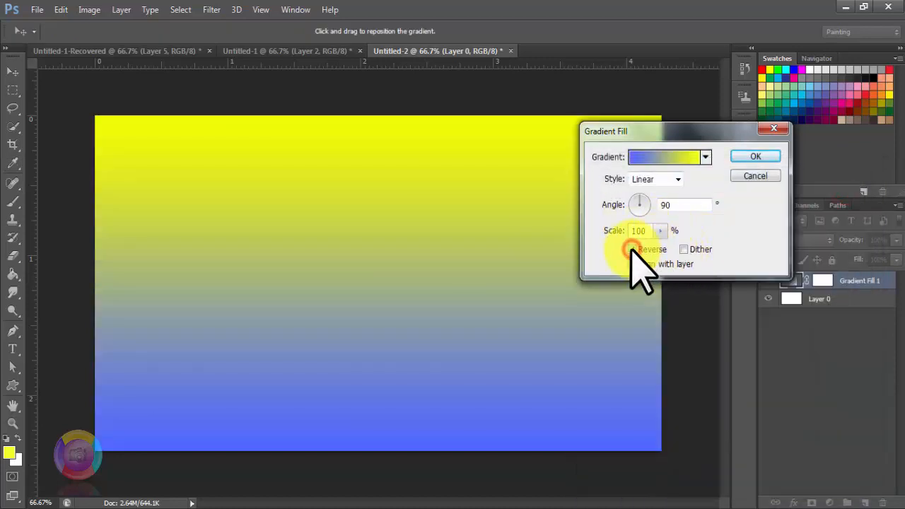
pyautogui.click(672, 181)
pyautogui.click(664, 203)
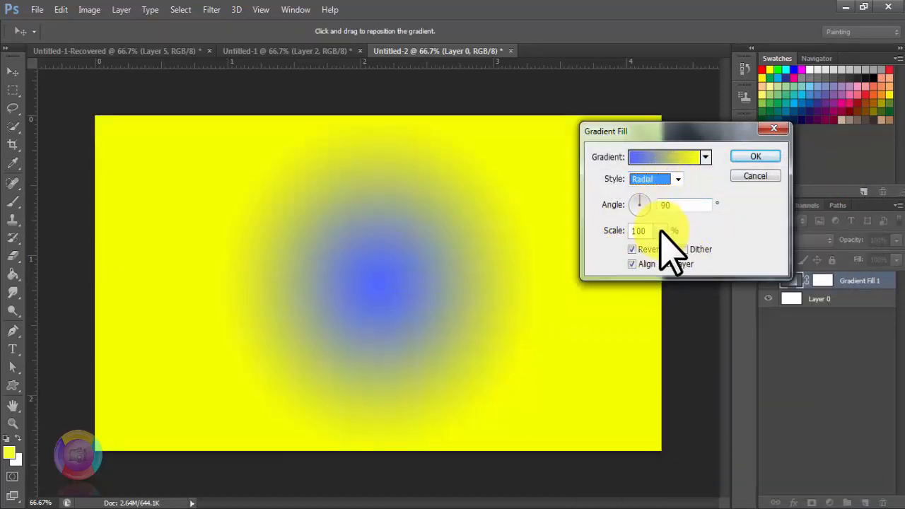
pyautogui.moveTo(659, 231); pyautogui.dragTo(685, 247)
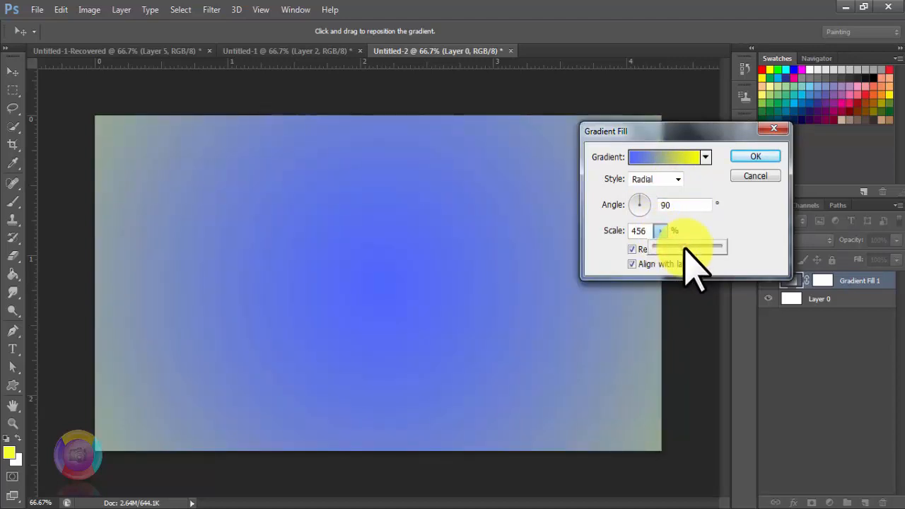
pyautogui.click(754, 157)
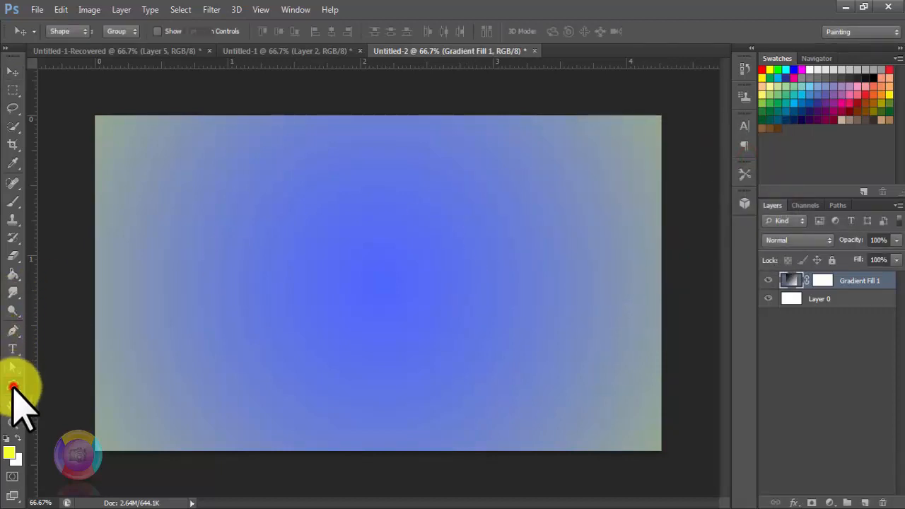
# Step: Draw a yellow raindrop custom shape about 291 px wide and 459 px high in the middle of the canvas
pyautogui.click(12, 385)
pyautogui.click(505, 31)
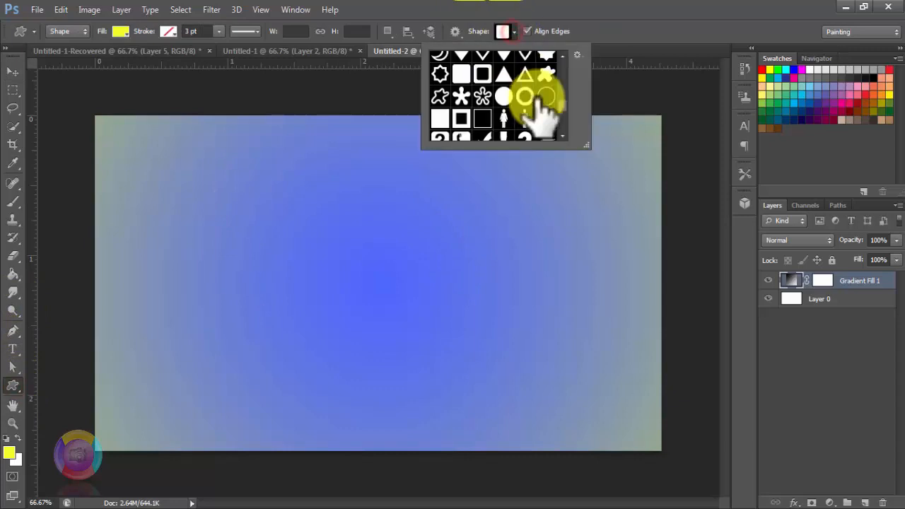
pyautogui.scroll(-10, 537, 101)
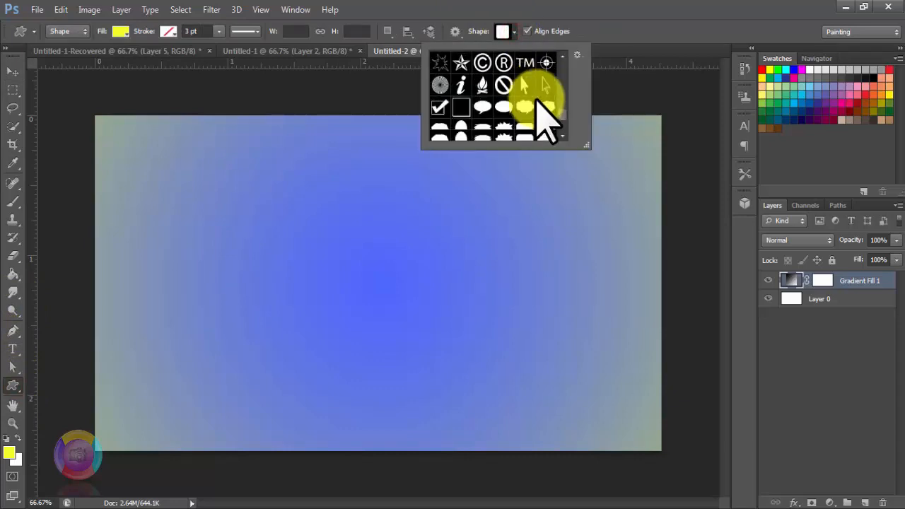
pyautogui.scroll(-10, 544, 117)
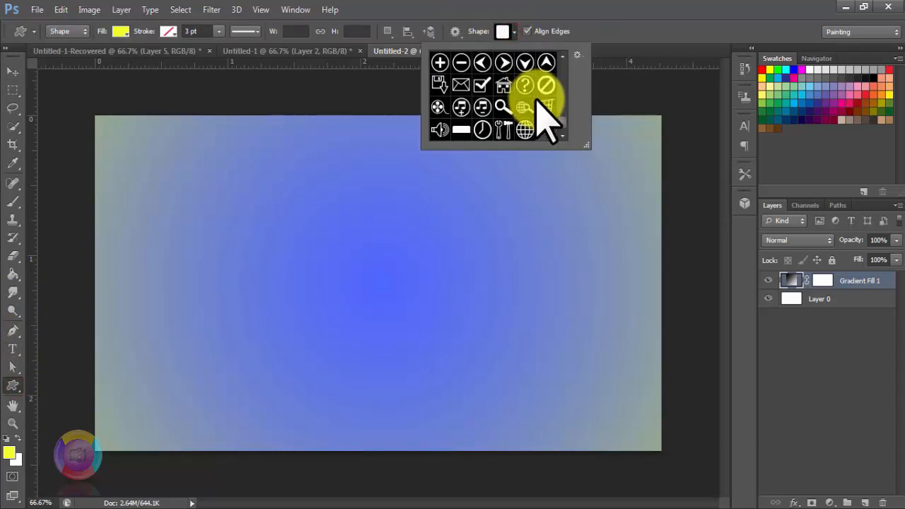
pyautogui.scroll(-5, 539, 101)
pyautogui.scroll(8, 545, 116)
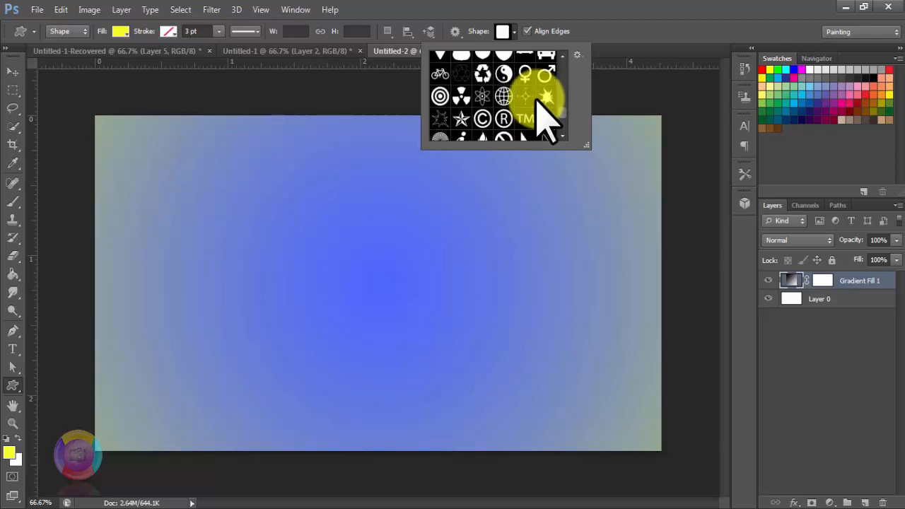
pyautogui.scroll(4, 539, 101)
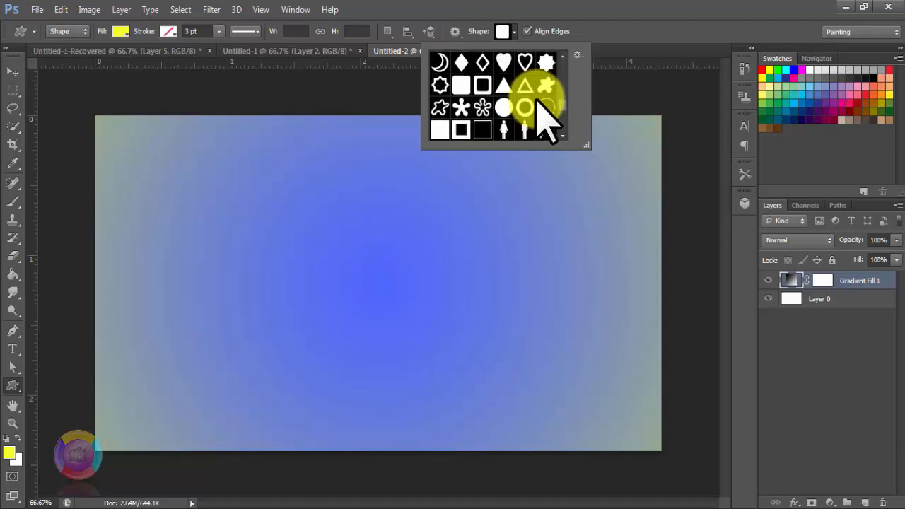
pyautogui.scroll(8, 545, 117)
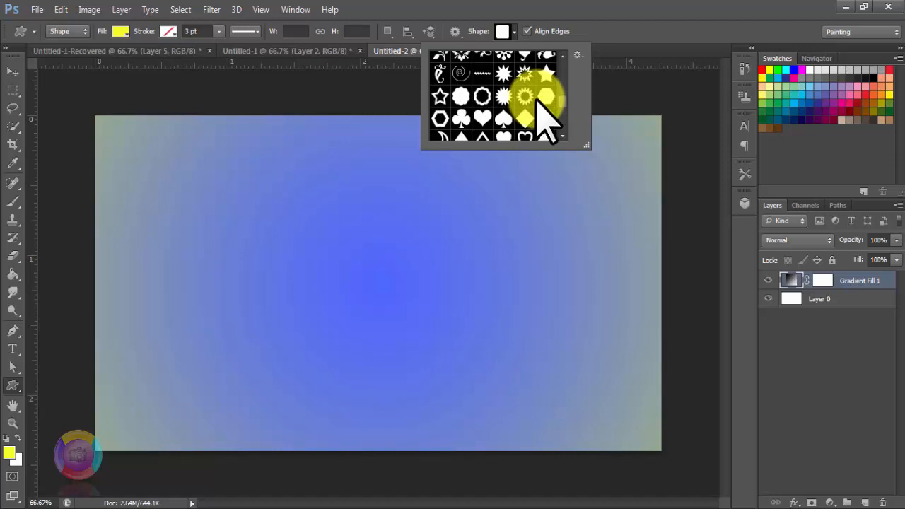
pyautogui.scroll(8, 539, 103)
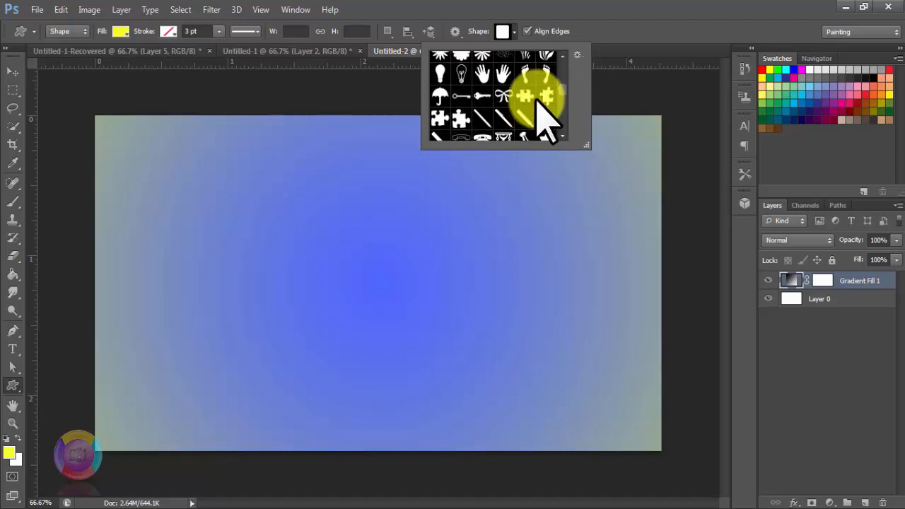
pyautogui.scroll(4, 538, 103)
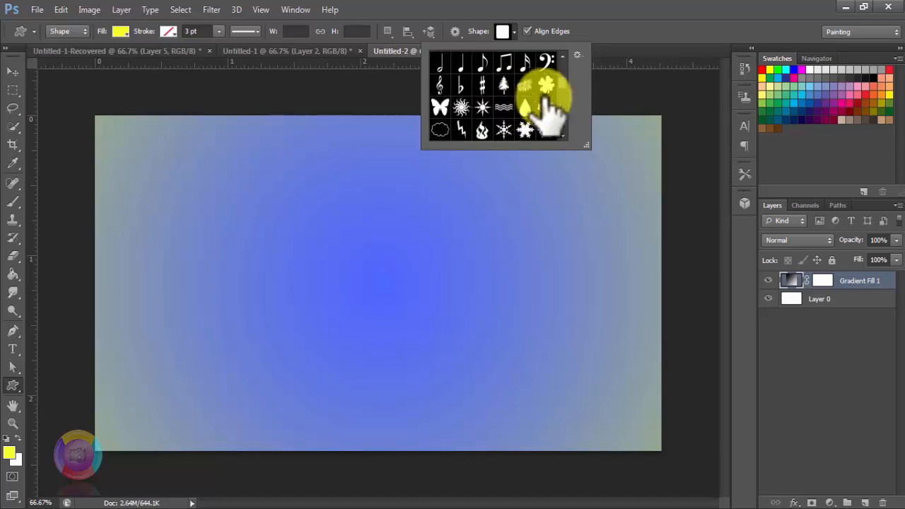
pyautogui.click(524, 106)
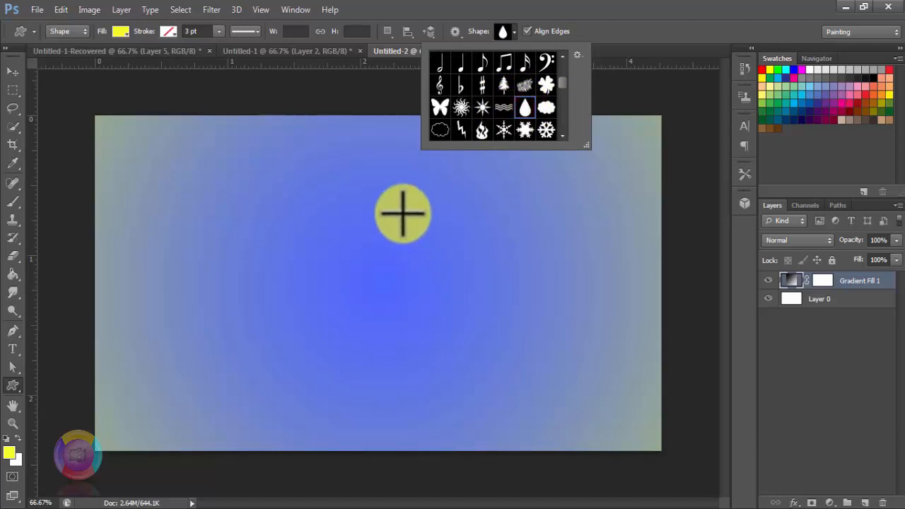
pyautogui.click(343, 189)
pyautogui.moveTo(382, 286); pyautogui.dragTo(471, 403)
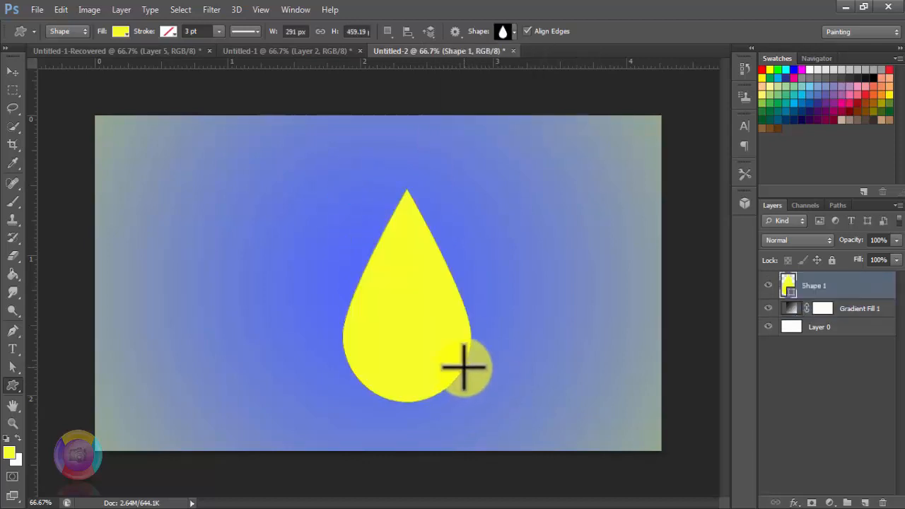
# Step: Flip the yellow drop shape vertically so its tip points down
pyautogui.hotkey('ctrl', 't')
pyautogui.rightClick(429, 341)
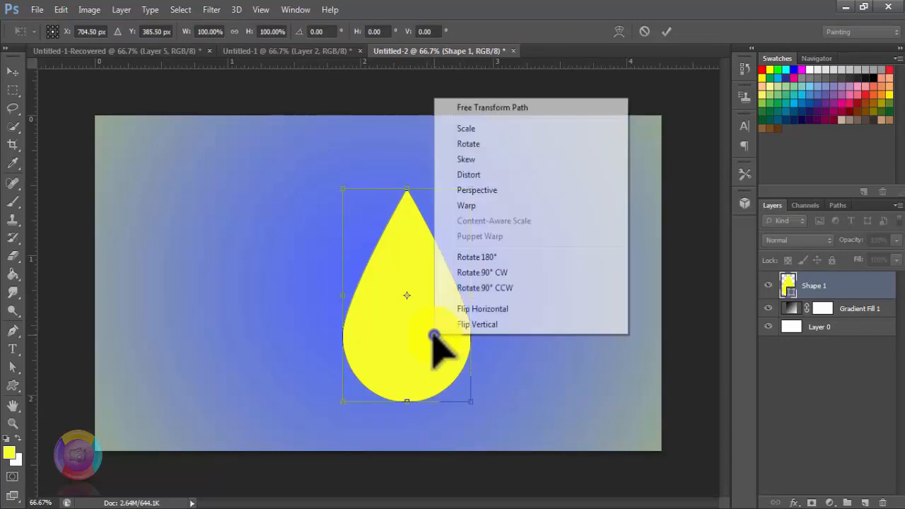
pyautogui.click(459, 325)
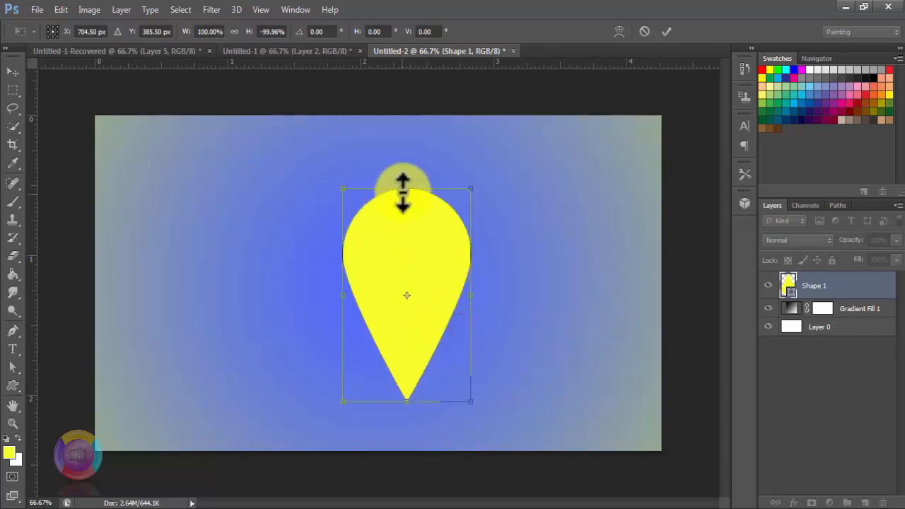
# Step: Stretch the drop to about 103% width and 106% height, placing it near the canvas centre, and apply the transform
pyautogui.moveTo(407, 188); pyautogui.dragTo(407, 175)
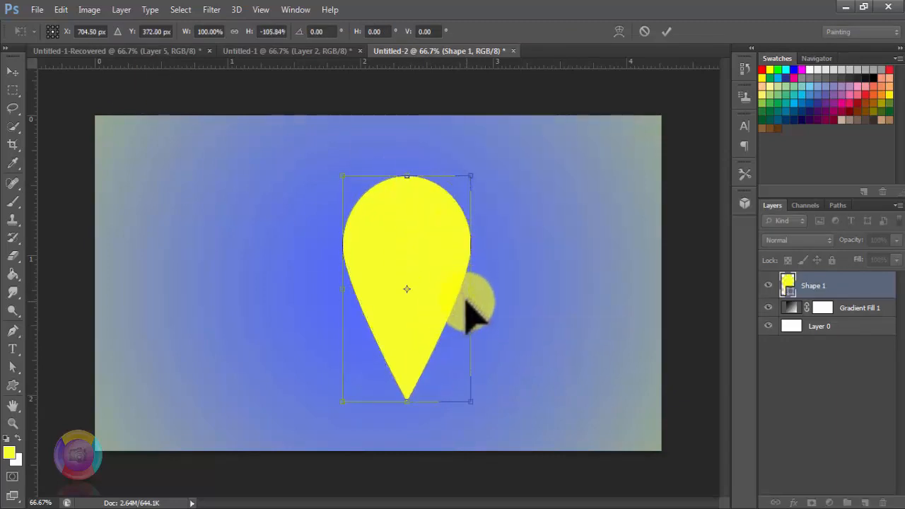
pyautogui.moveTo(473, 288); pyautogui.dragTo(409, 284)
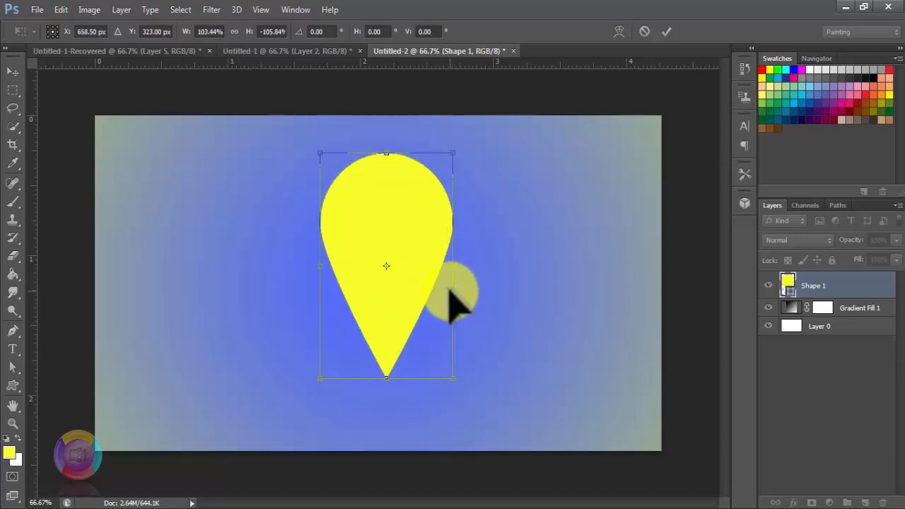
pyautogui.click(668, 31)
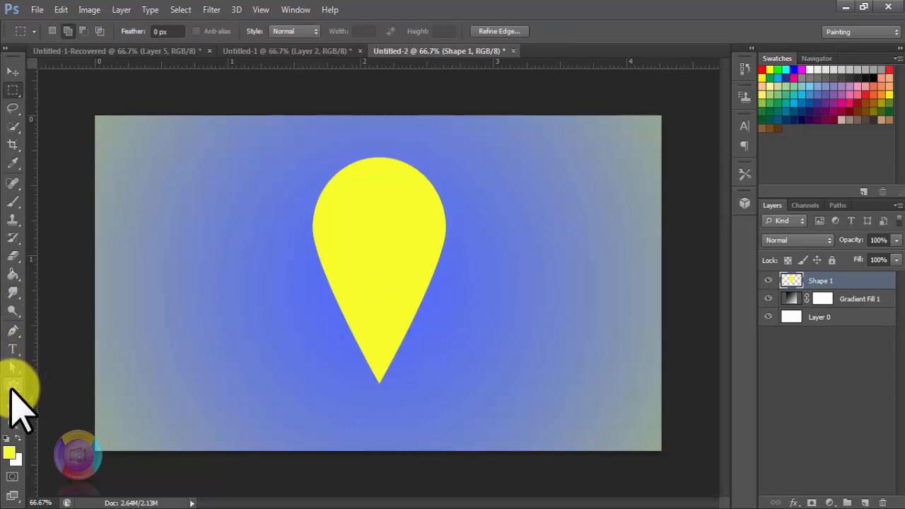
# Step: Draw a magnifying-glass custom shape over the yellow drop and move it slightly up into the drop's head
pyautogui.click(12, 387)
pyautogui.click(512, 32)
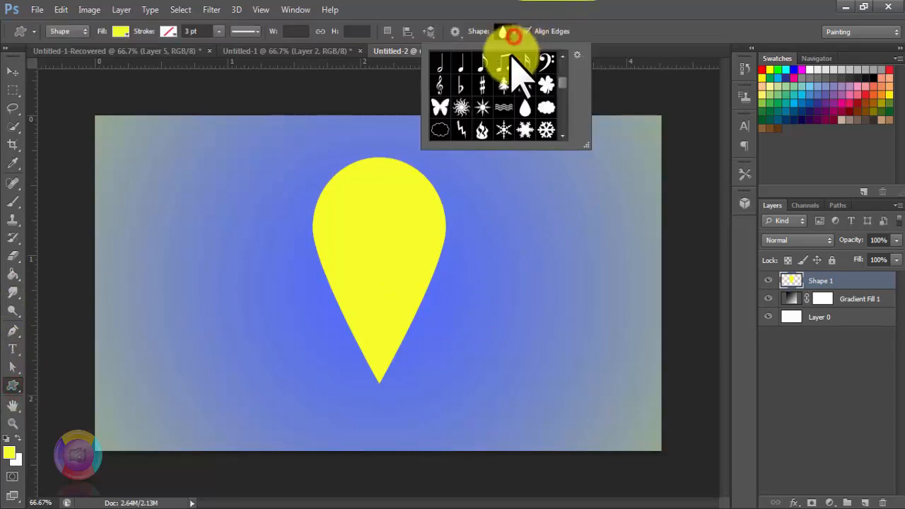
pyautogui.scroll(-8, 526, 108)
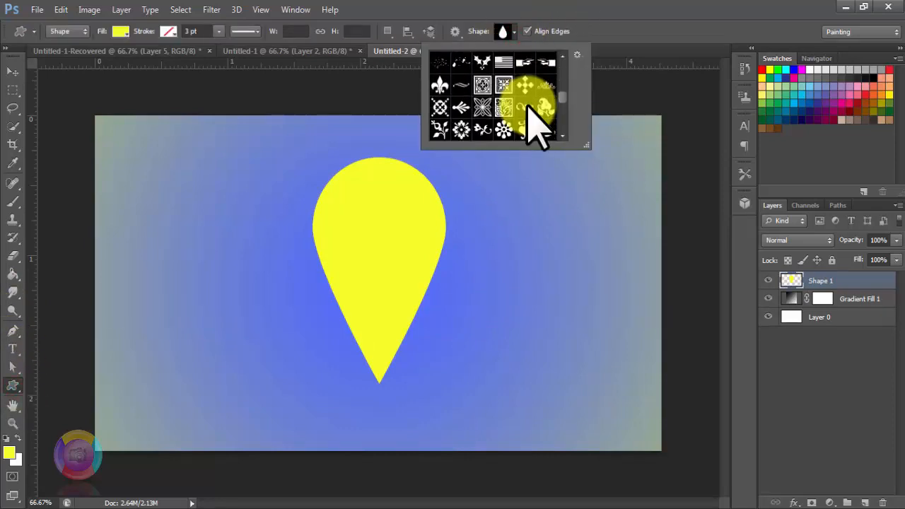
pyautogui.scroll(-2, 528, 108)
pyautogui.scroll(-2, 532, 129)
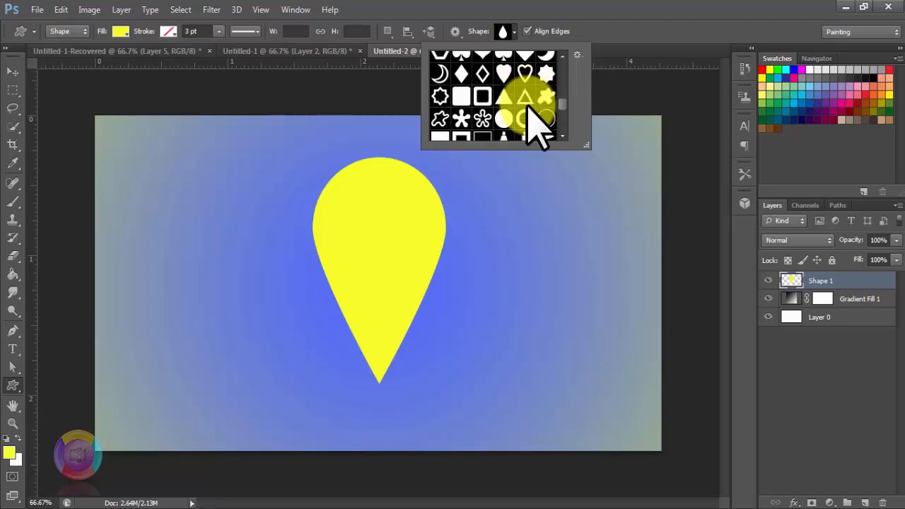
pyautogui.scroll(-8, 528, 109)
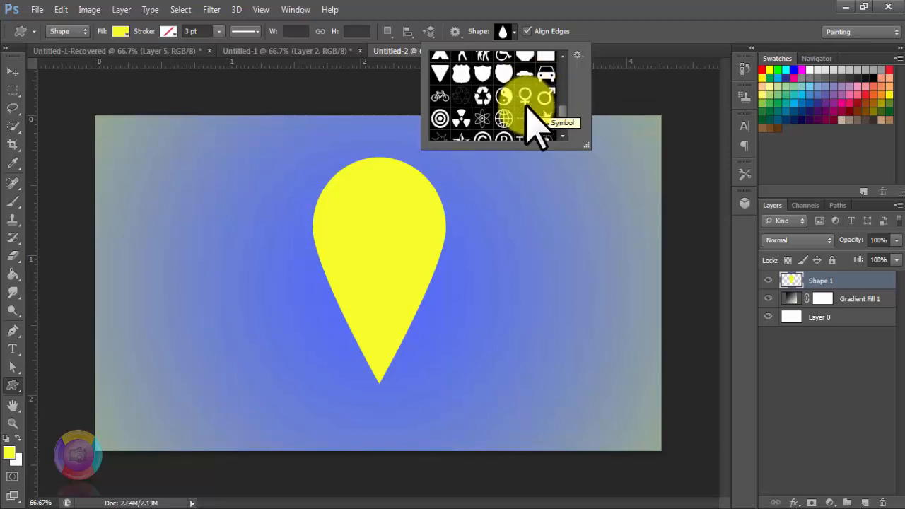
pyautogui.scroll(-6, 536, 127)
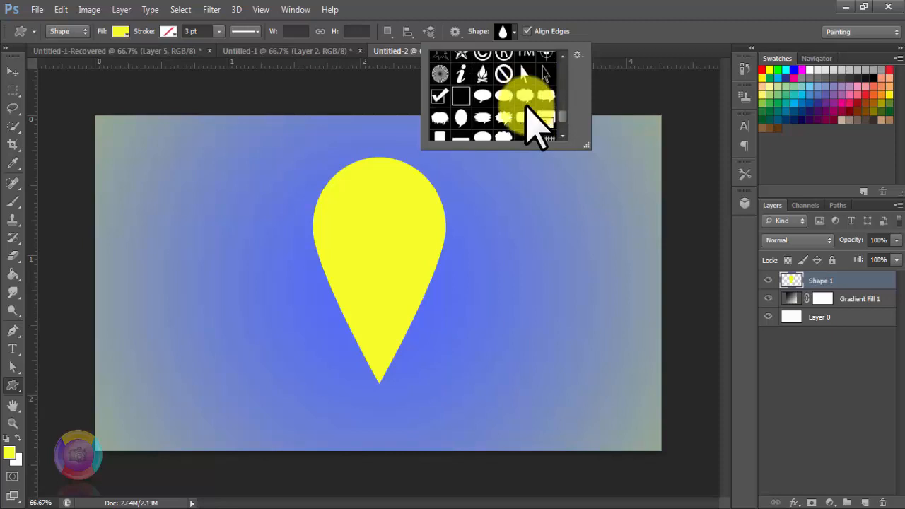
pyautogui.scroll(4, 527, 108)
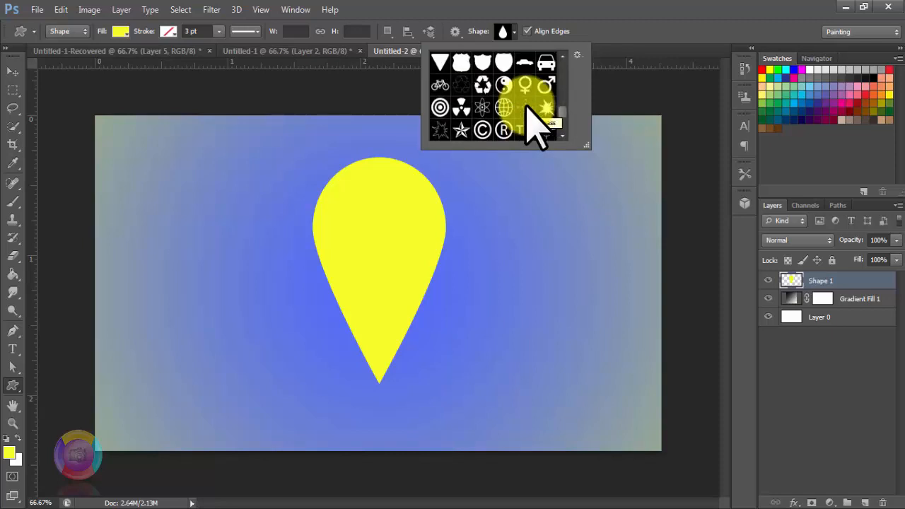
pyautogui.scroll(-5, 526, 107)
pyautogui.scroll(-3, 527, 109)
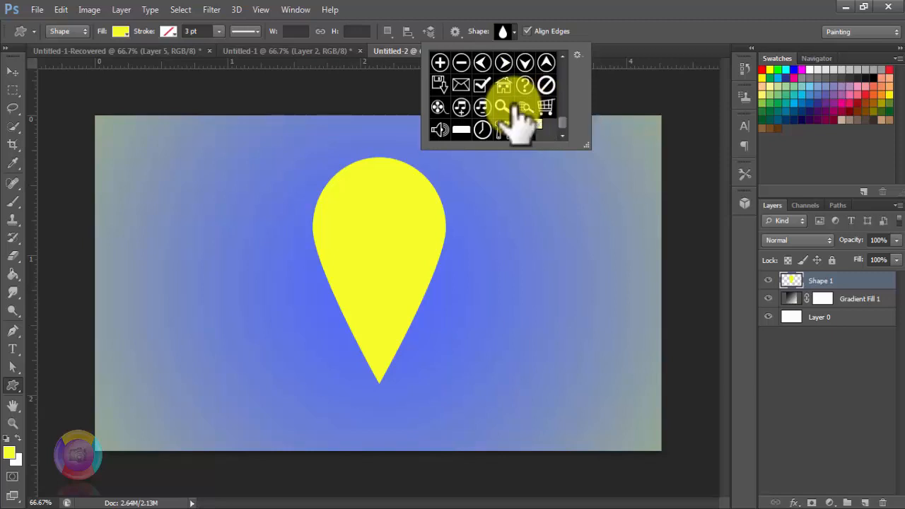
pyautogui.click(502, 107)
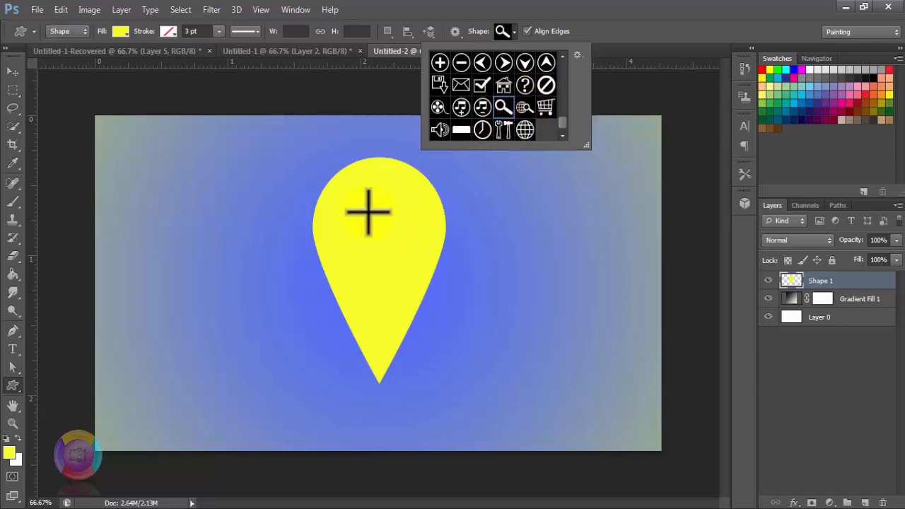
pyautogui.moveTo(369, 211); pyautogui.dragTo(438, 273)
pyautogui.click(13, 71)
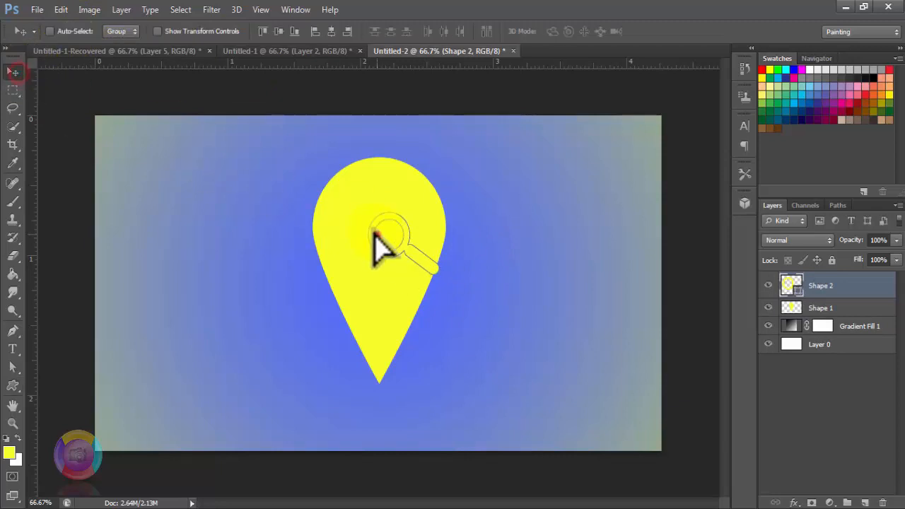
pyautogui.moveTo(376, 234); pyautogui.dragTo(371, 222)
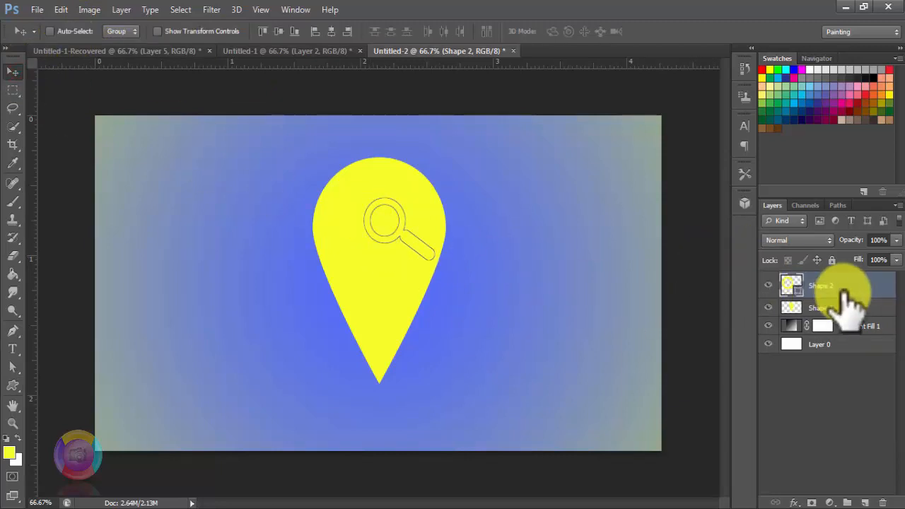
# Step: Add a white (ffffff) Color Overlay to the magnifying glass layer and apply the layer style
pyautogui.rightClick(841, 287)
pyautogui.click(612, 76)
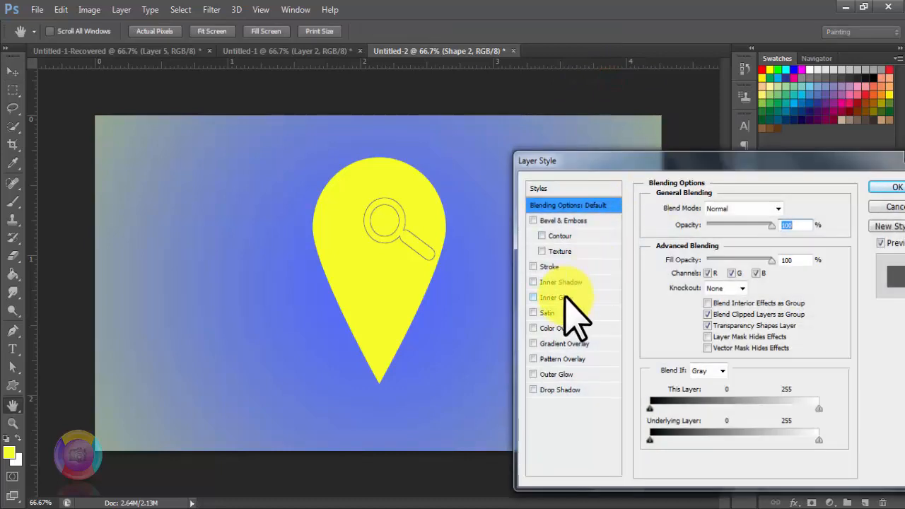
pyautogui.click(559, 328)
pyautogui.click(782, 207)
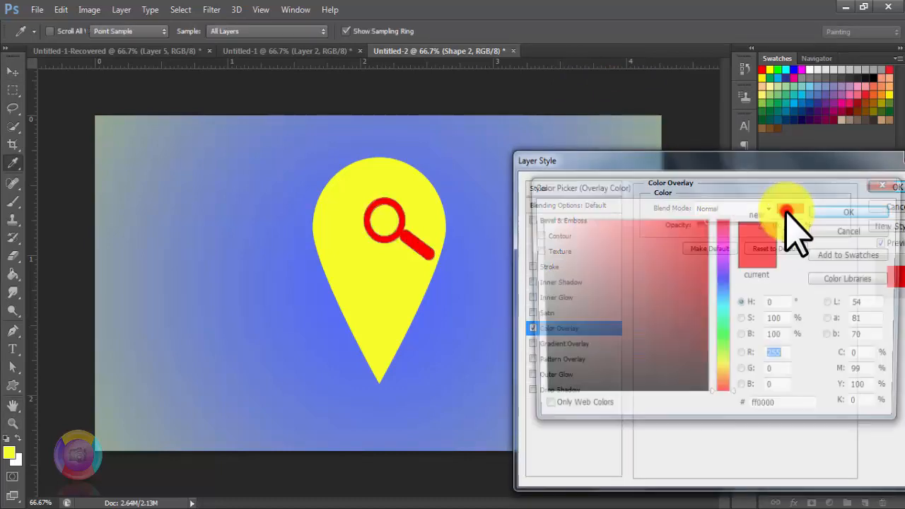
pyautogui.click(541, 223)
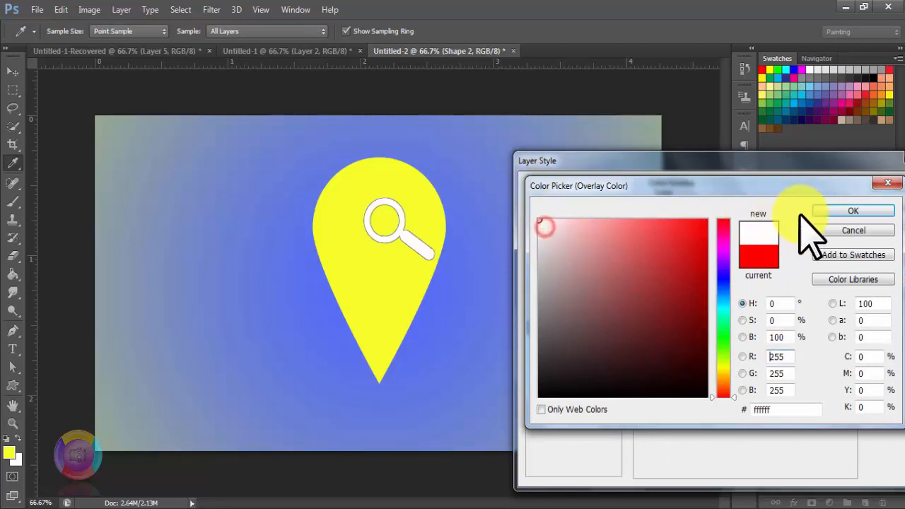
pyautogui.click(861, 210)
pyautogui.click(884, 190)
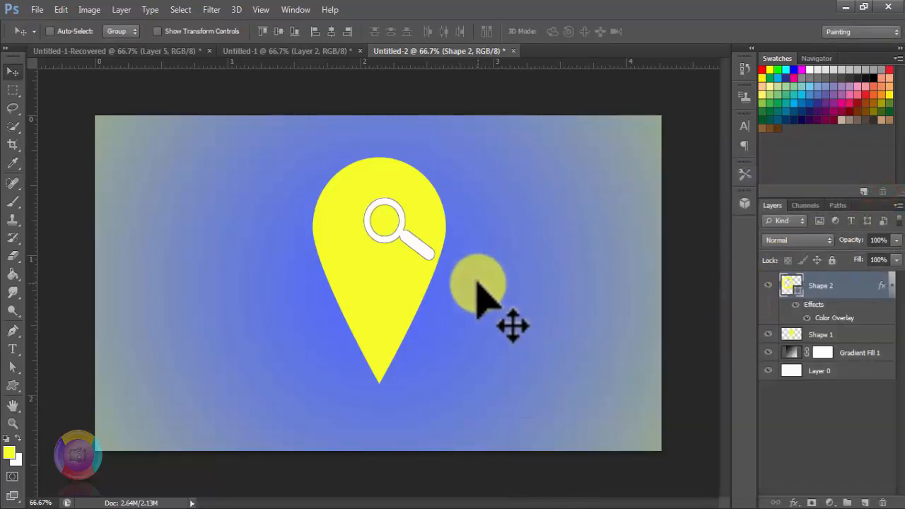
# Step: Enlarge the magnifying glass to about 136% width and 125% height, with its lens centred in the drop's head, and apply the transform
pyautogui.hotkey('ctrl', 't')
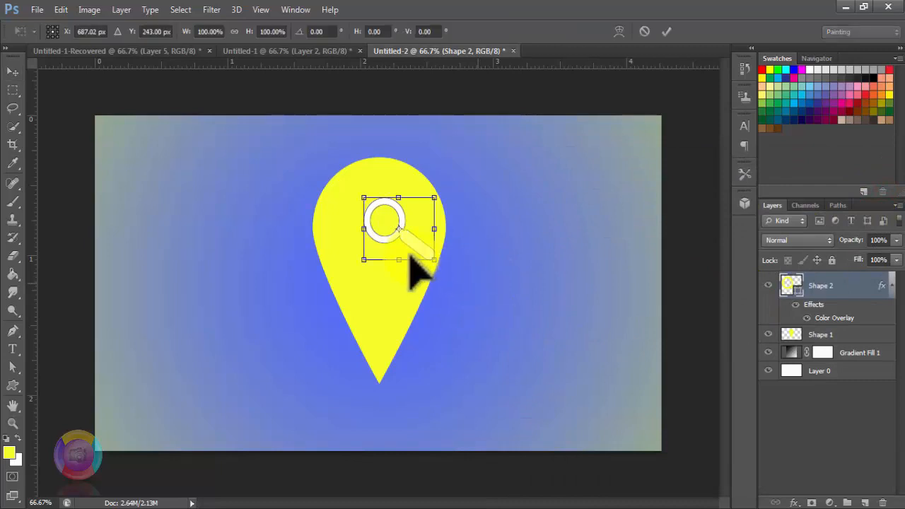
pyautogui.moveTo(433, 259); pyautogui.dragTo(446, 264)
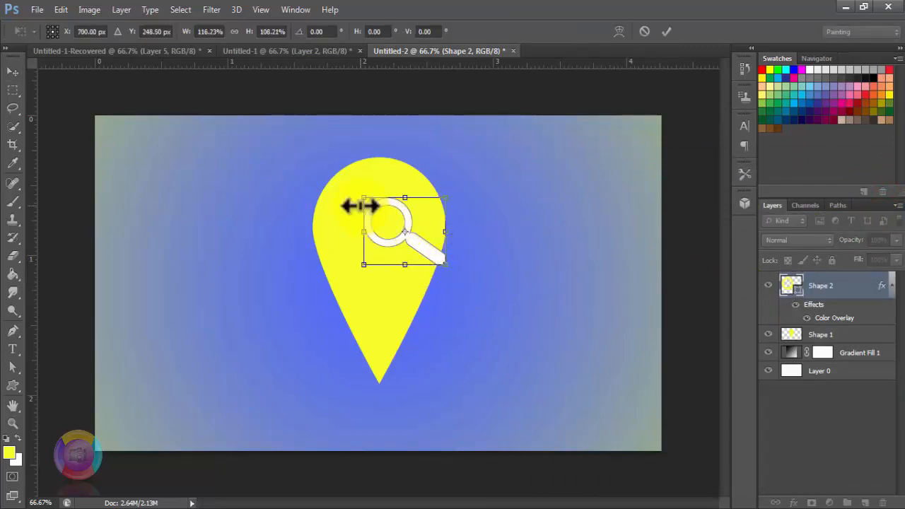
pyautogui.moveTo(365, 201); pyautogui.dragTo(351, 196)
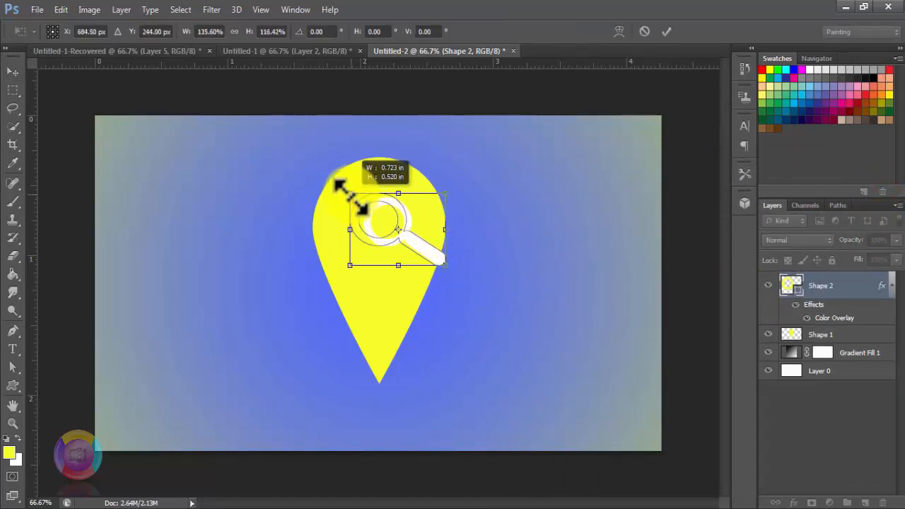
pyautogui.moveTo(399, 266); pyautogui.dragTo(399, 270)
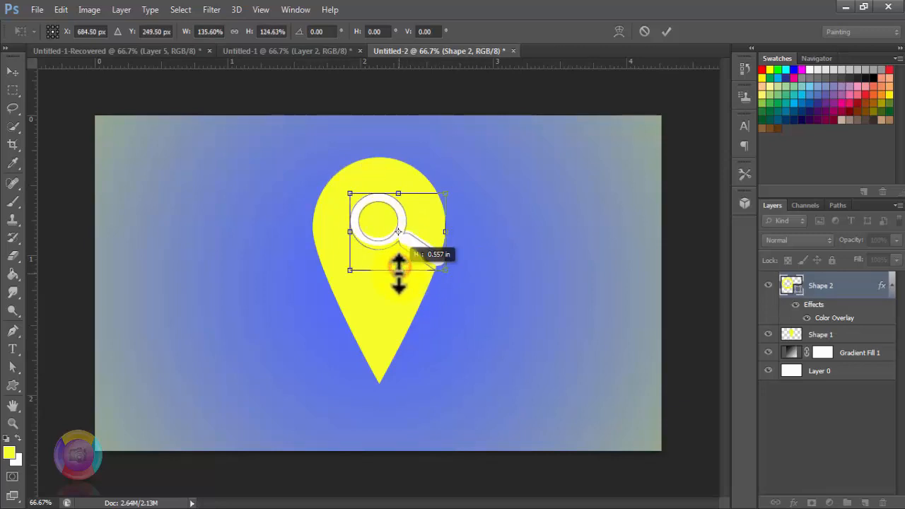
pyautogui.click(666, 31)
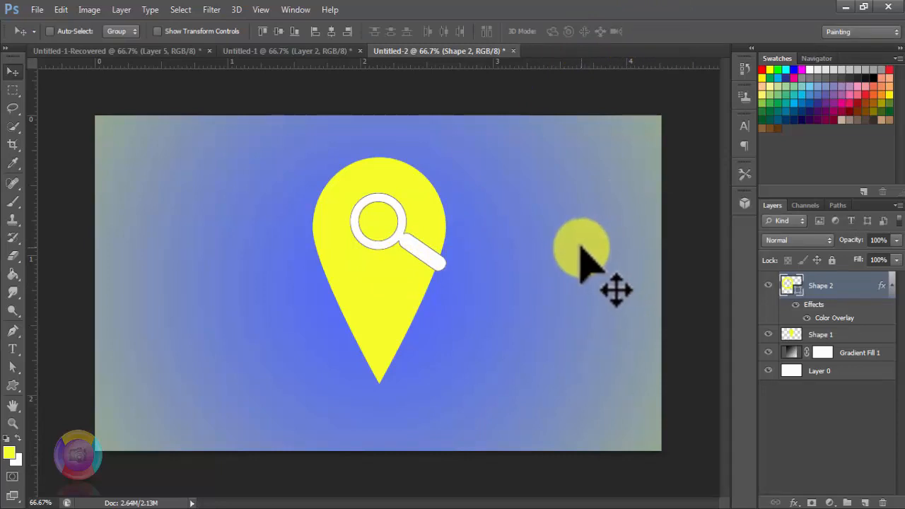
pyautogui.hotkey('ctrl', 't')
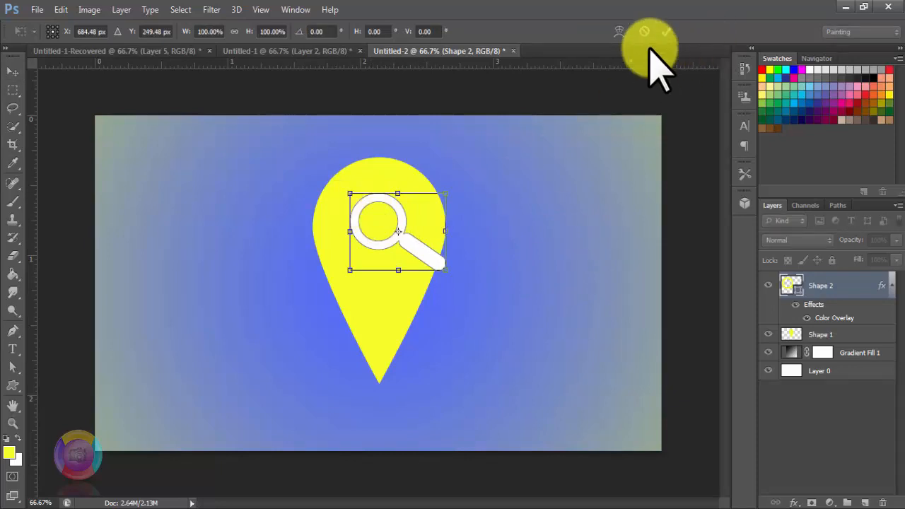
pyautogui.click(666, 31)
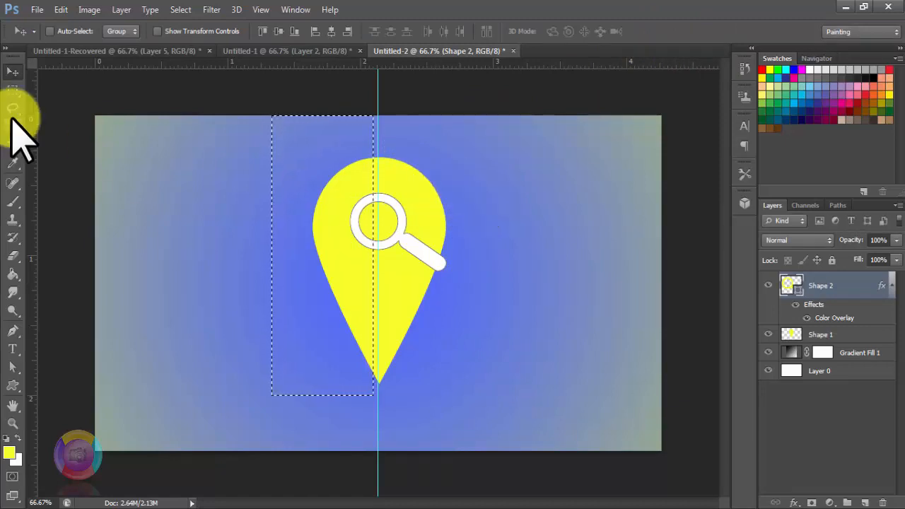
# Step: Clear the rectangular selection, then stretch the magnifying glass to about 122% height and centre it vertically within the drop's head
pyautogui.hotkey('ctrl', 'd')
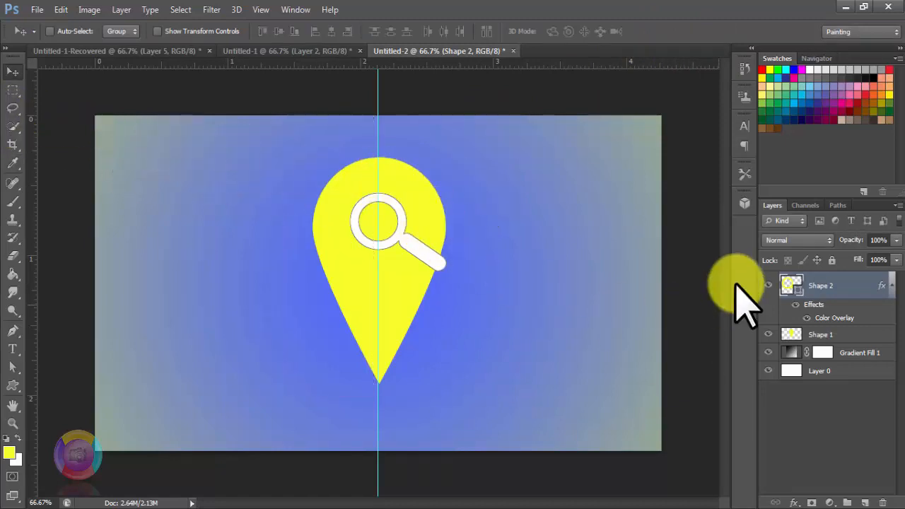
pyautogui.hotkey('ctrl', 't')
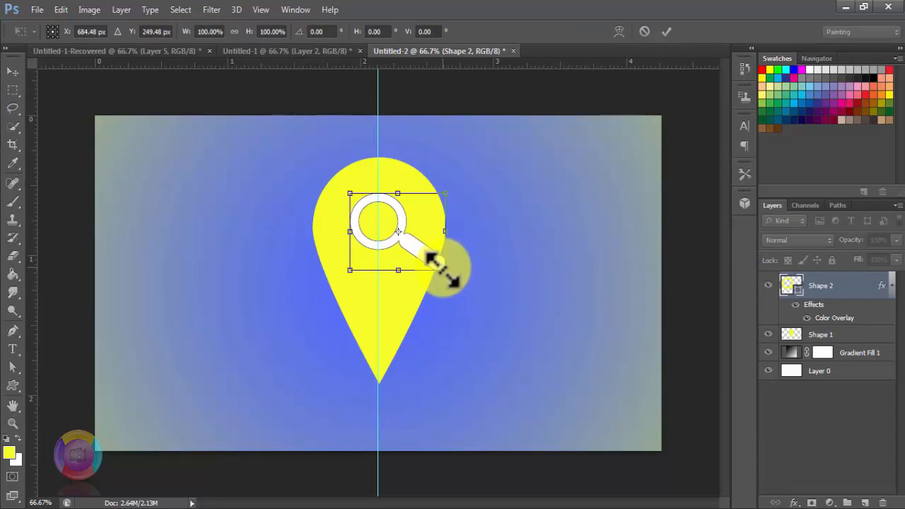
pyautogui.moveTo(436, 262); pyautogui.dragTo(445, 287)
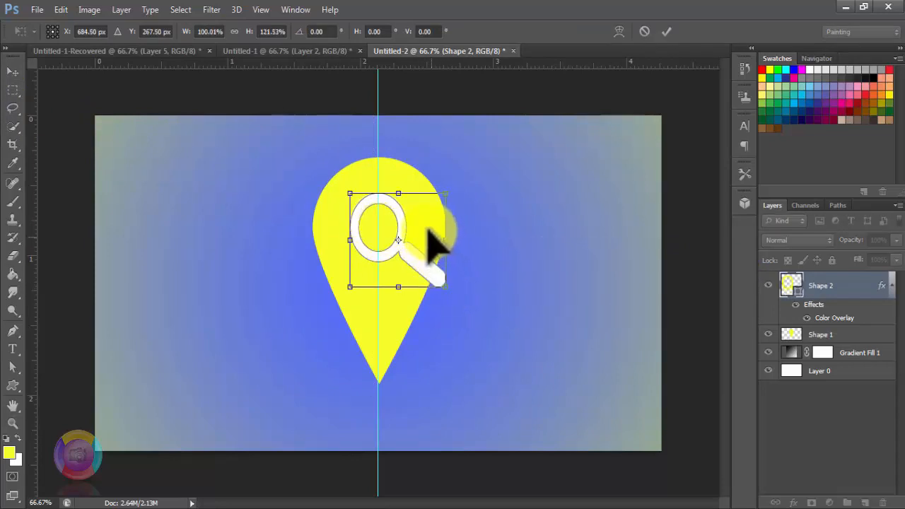
pyautogui.moveTo(428, 235); pyautogui.dragTo(427, 227)
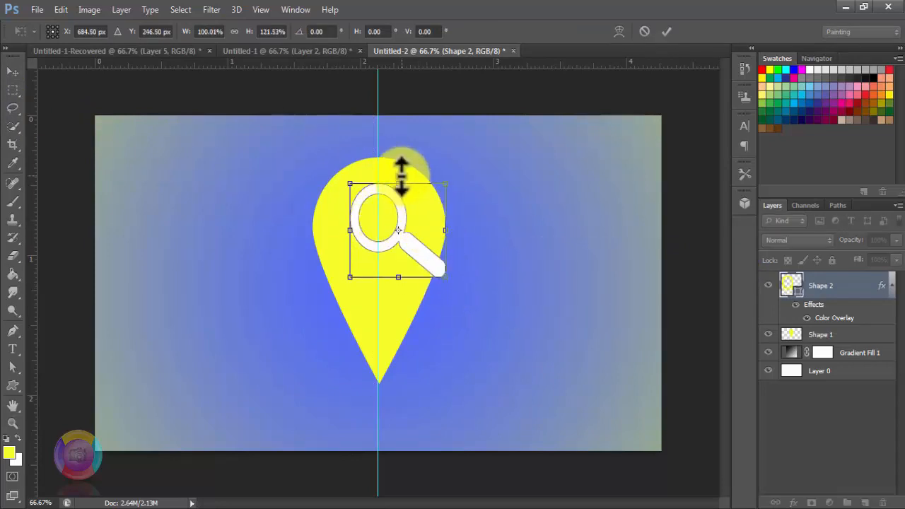
pyautogui.moveTo(401, 184); pyautogui.dragTo(401, 187)
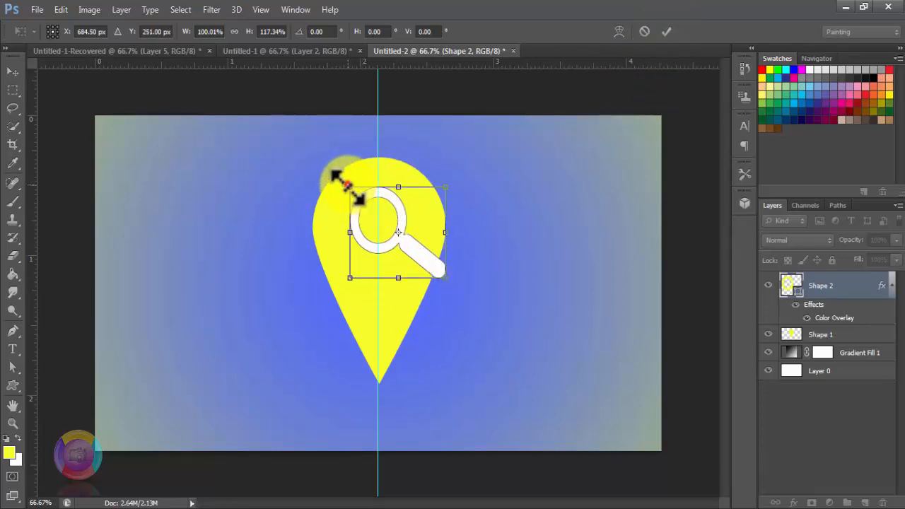
pyautogui.moveTo(350, 187); pyautogui.dragTo(349, 184)
pyautogui.click(666, 33)
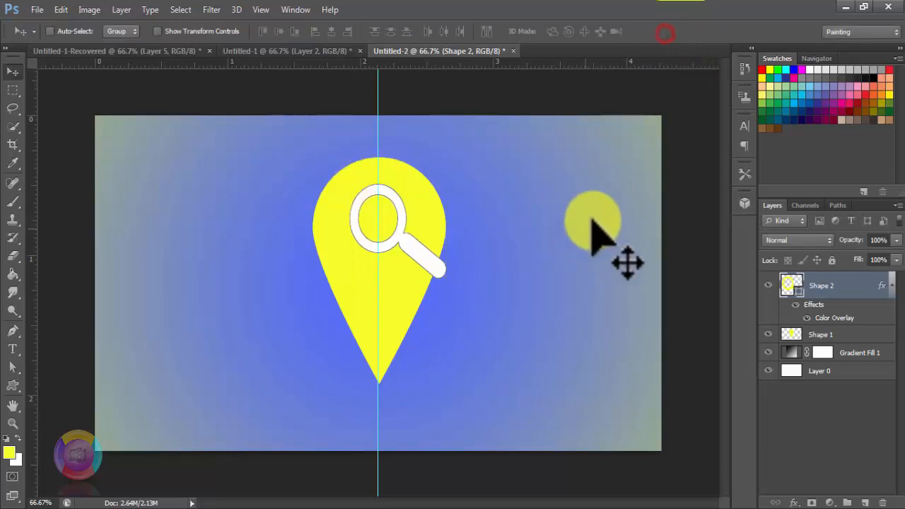
pyautogui.moveTo(427, 236); pyautogui.dragTo(425, 244)
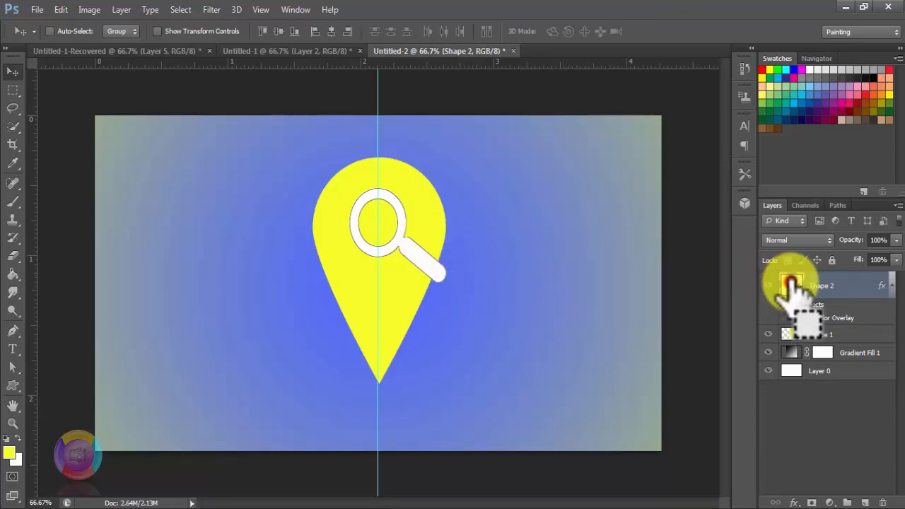
# Step: Load the magnifying glass outline as a selection, rasterize its layer and erase its white fill with the Eraser enlarged to 90 px
pyautogui.keyDown('ctrl'); pyautogui.click(791, 286); pyautogui.keyUp('ctrl')
pyautogui.click(13, 256)
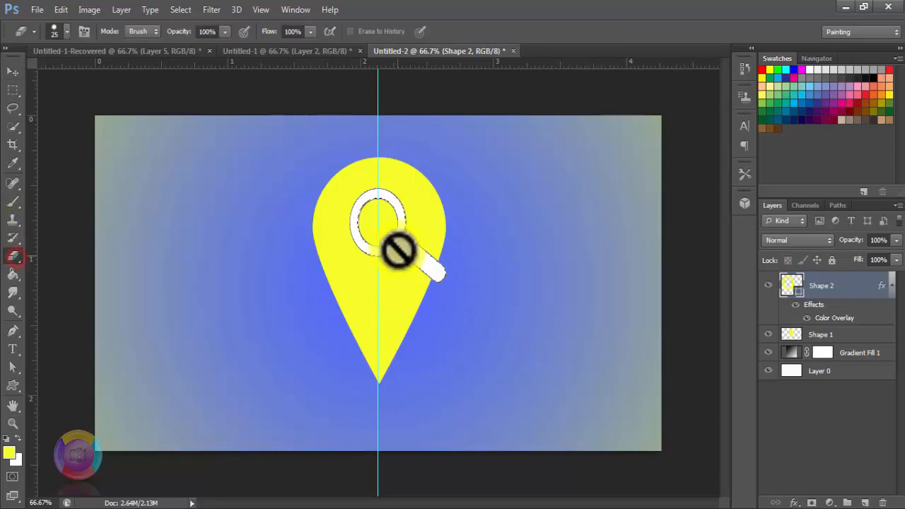
pyautogui.click(399, 247)
pyautogui.click(419, 200)
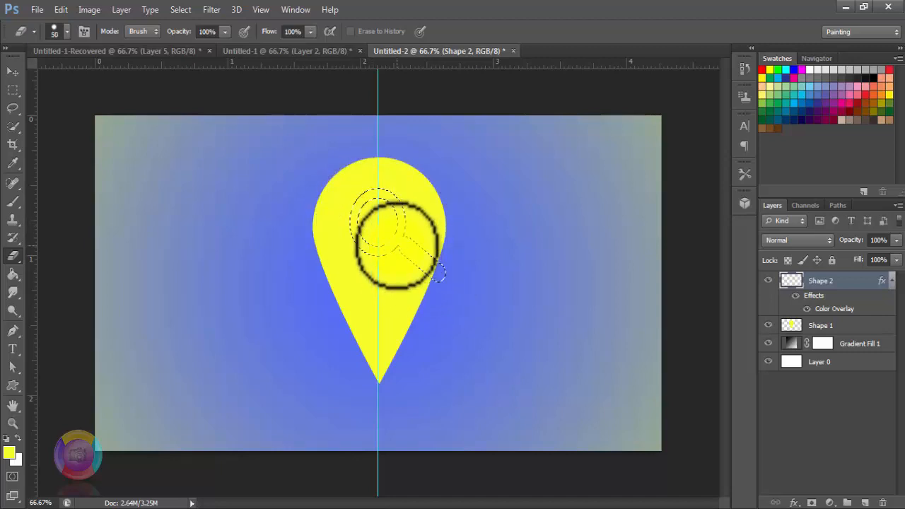
pyautogui.press(']')
pyautogui.click(401, 245)
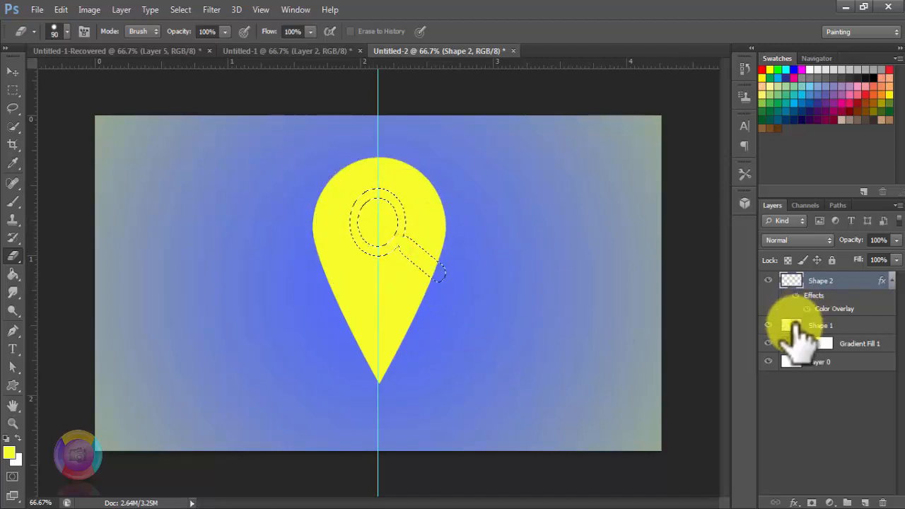
# Step: Erase the selected magnifying glass outline out of the yellow drop on the Shape 1 layer and clear the selection
pyautogui.click(791, 324)
pyautogui.click(408, 240)
pyautogui.moveTo(459, 288)
pyautogui.mouseDown()
pyautogui.moveTo(379, 222)
pyautogui.moveTo(338, 216)
pyautogui.moveTo(355, 259)
pyautogui.moveTo(414, 262)
pyautogui.moveTo(451, 321)
pyautogui.mouseUp()
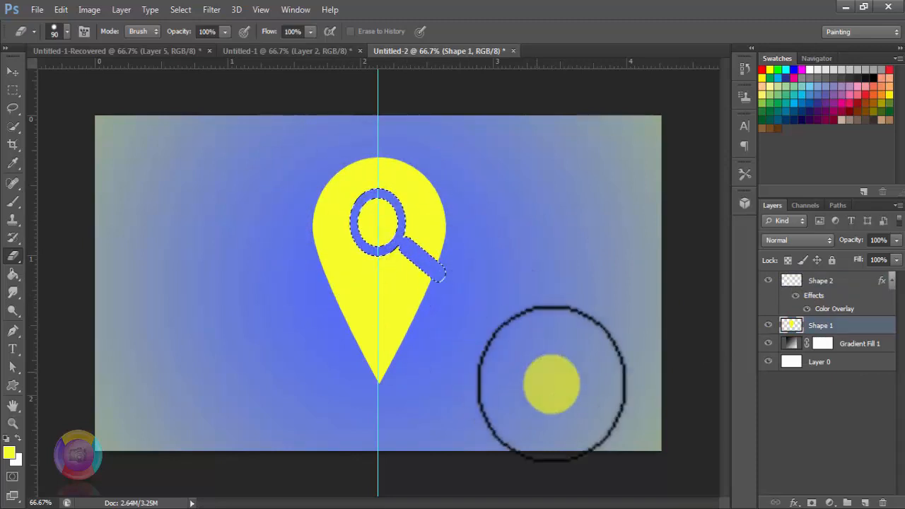
pyautogui.hotkey('ctrl', 'd')
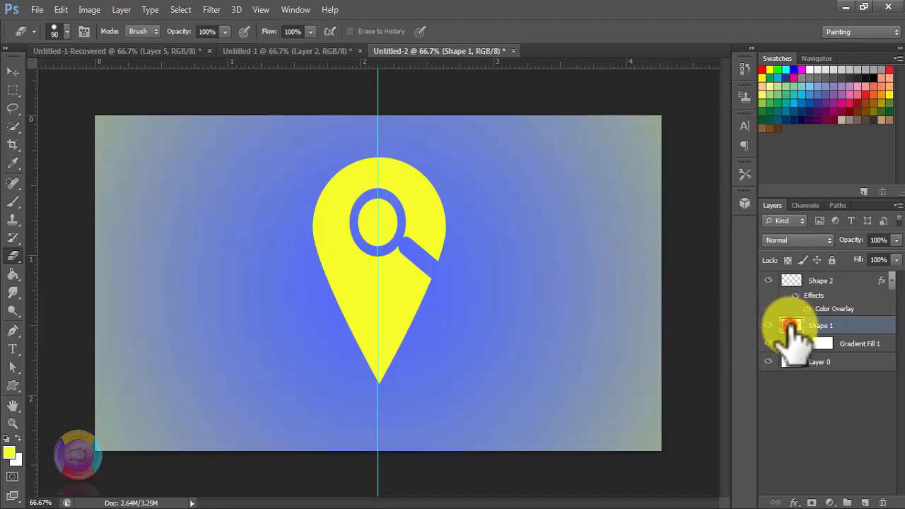
# Step: Select the half of the drop left of the vertical guide, copy it to a new layer and check it by toggling layer visibility
pyautogui.click(12, 90)
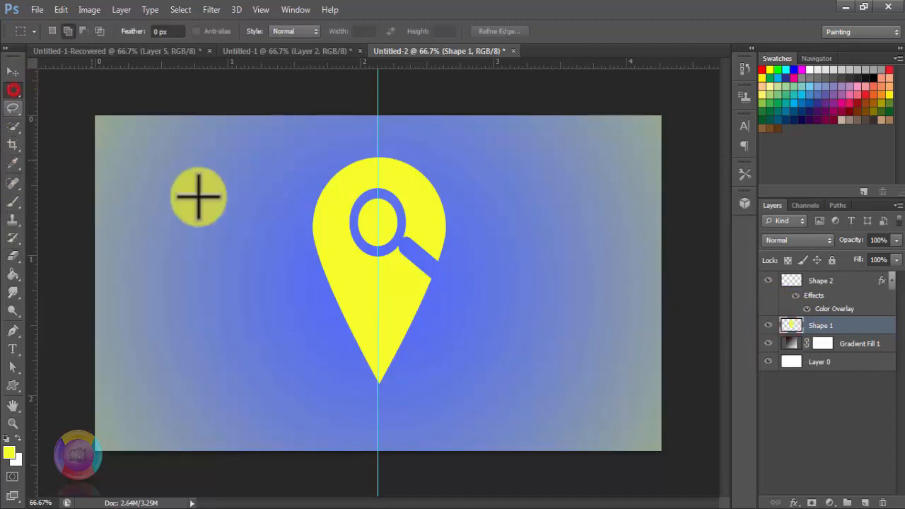
pyautogui.moveTo(289, 135); pyautogui.dragTo(378, 411)
pyautogui.moveTo(377, 410); pyautogui.dragTo(378, 411)
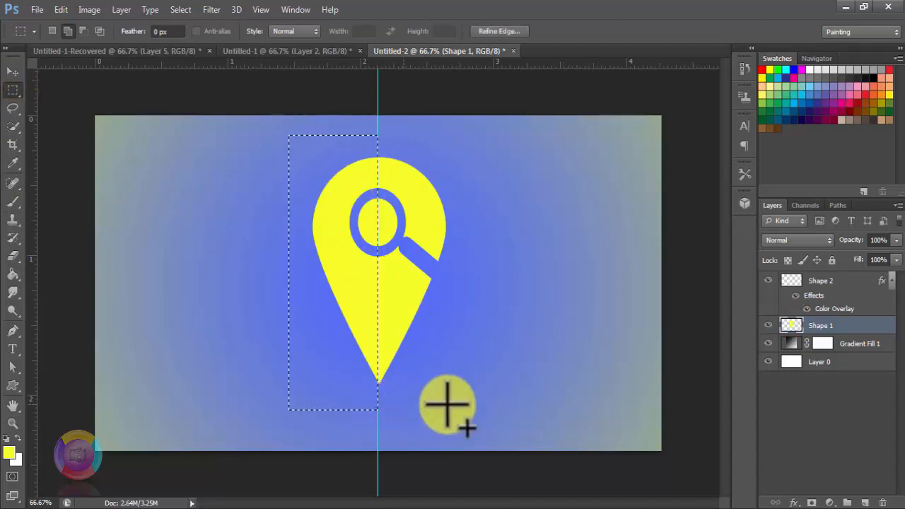
pyautogui.hotkey('ctrl', 'j')
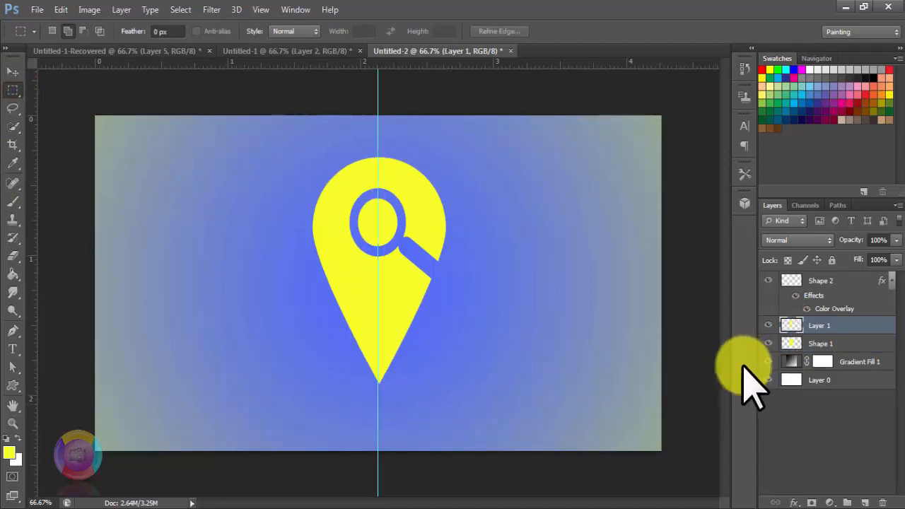
pyautogui.click(766, 326)
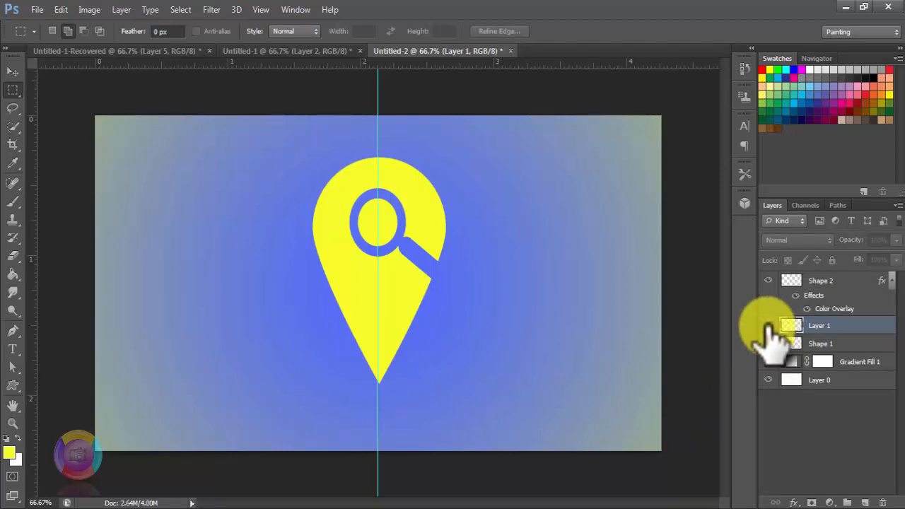
pyautogui.click(766, 326)
pyautogui.click(768, 343)
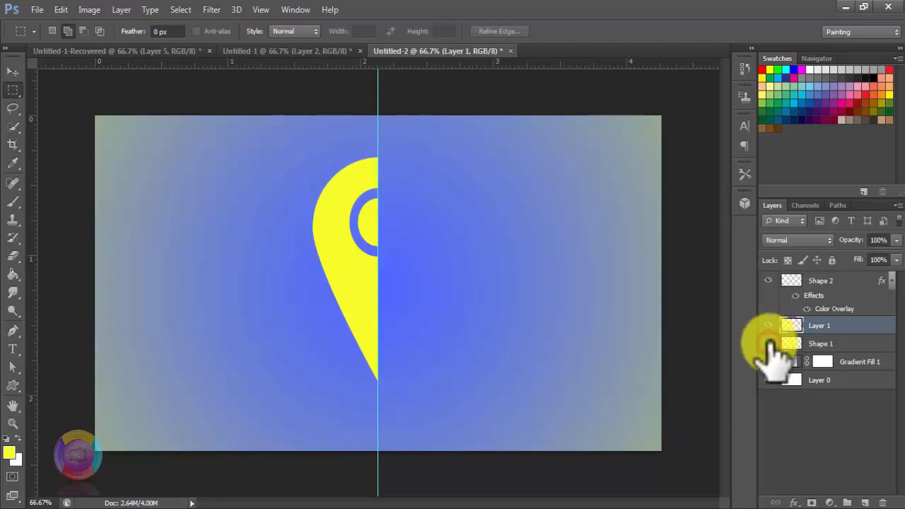
pyautogui.click(769, 343)
pyautogui.click(769, 327)
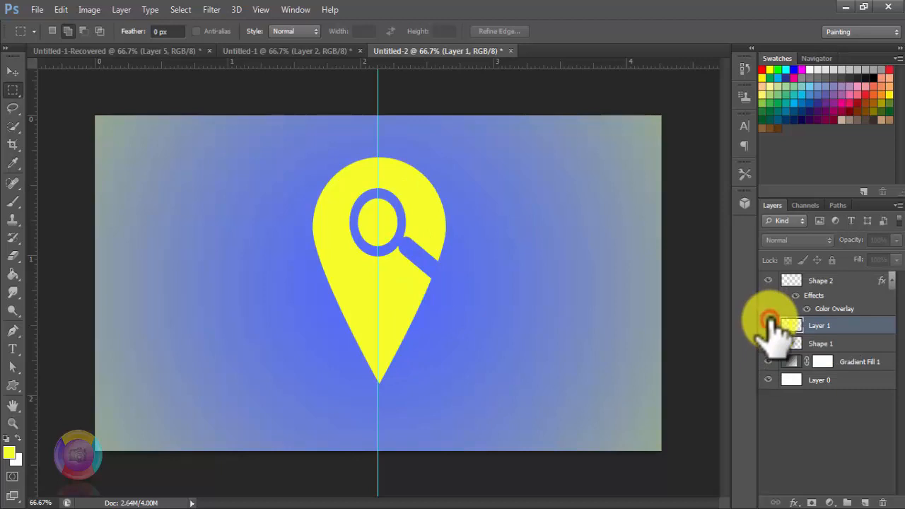
pyautogui.click(766, 325)
# Step: Apply a magenta (ff00ea) Color Overlay to the copied half of the drop on Layer 1
pyautogui.rightClick(791, 322)
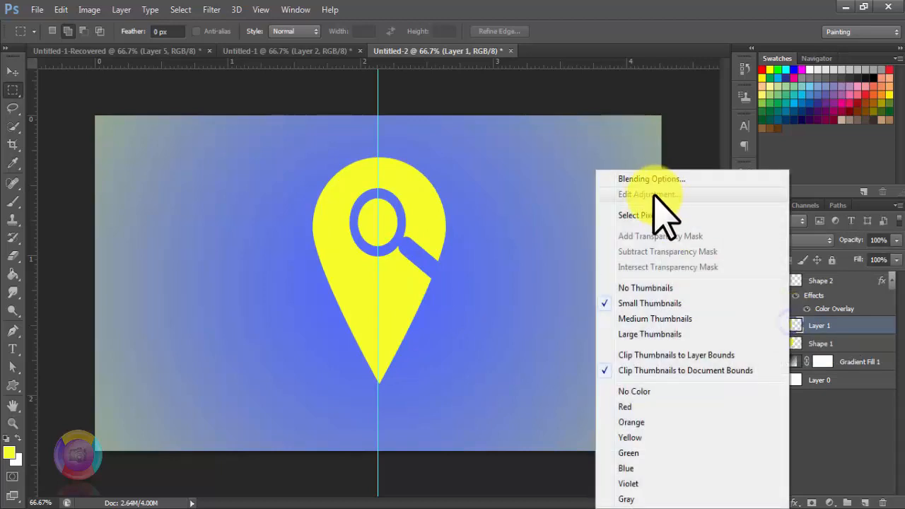
pyautogui.click(647, 179)
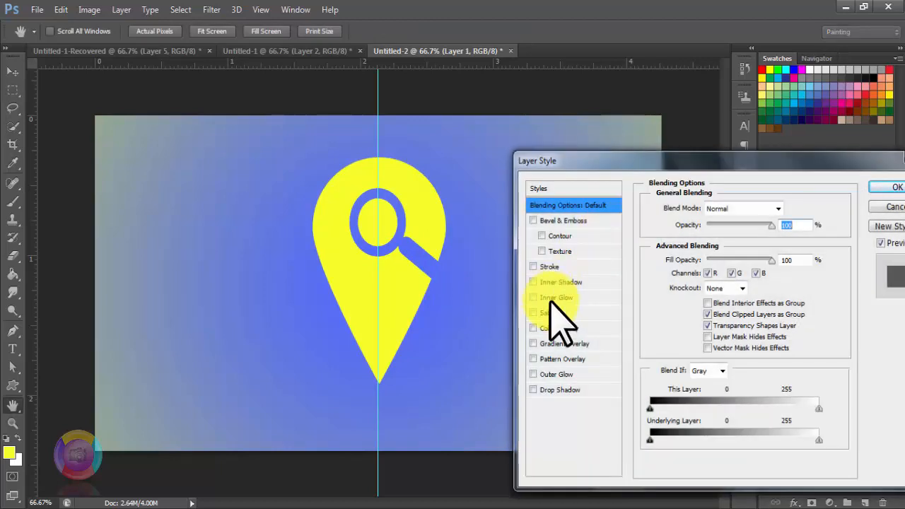
pyautogui.click(564, 328)
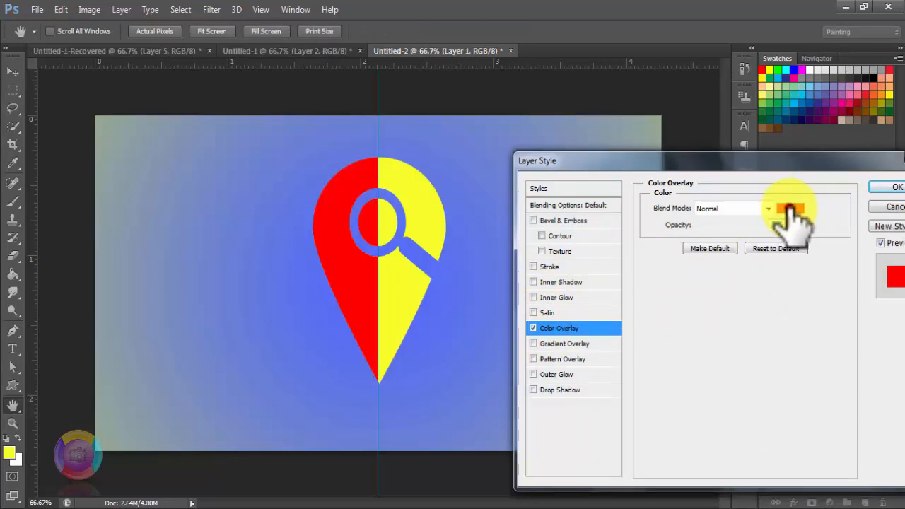
pyautogui.click(793, 209)
pyautogui.click(724, 246)
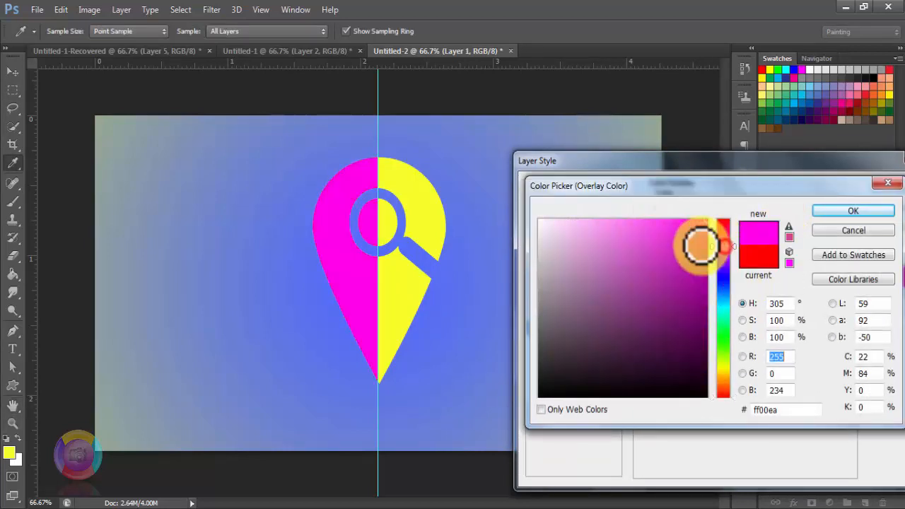
pyautogui.click(841, 212)
pyautogui.moveTo(869, 161); pyautogui.dragTo(779, 180)
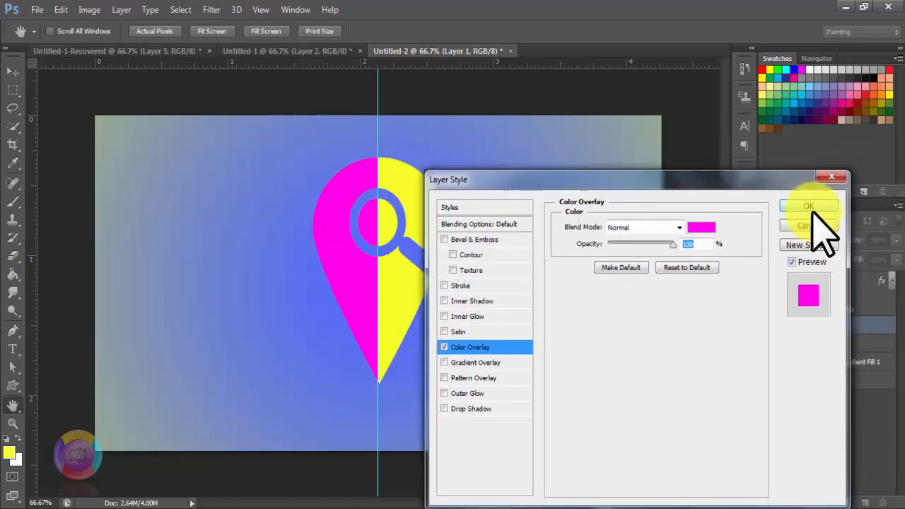
pyautogui.click(810, 206)
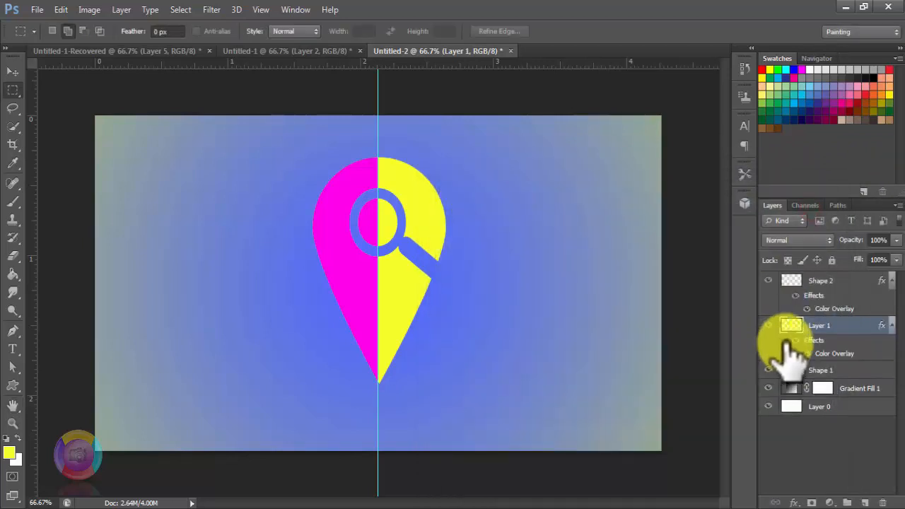
# Step: Add a linear black-to-white Gradient Overlay at 176° to Shape 1 and shift its dark end towards the drop's right edge
pyautogui.click(791, 370)
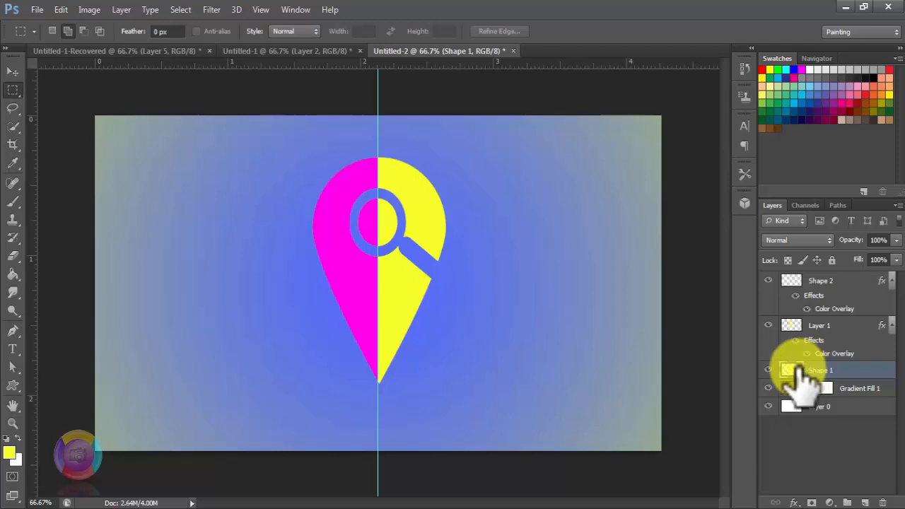
pyautogui.rightClick(791, 370)
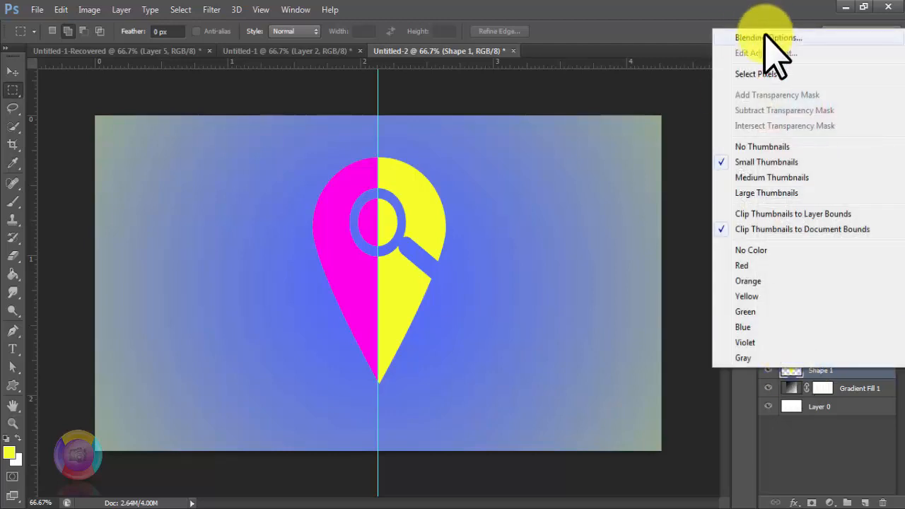
pyautogui.click(770, 35)
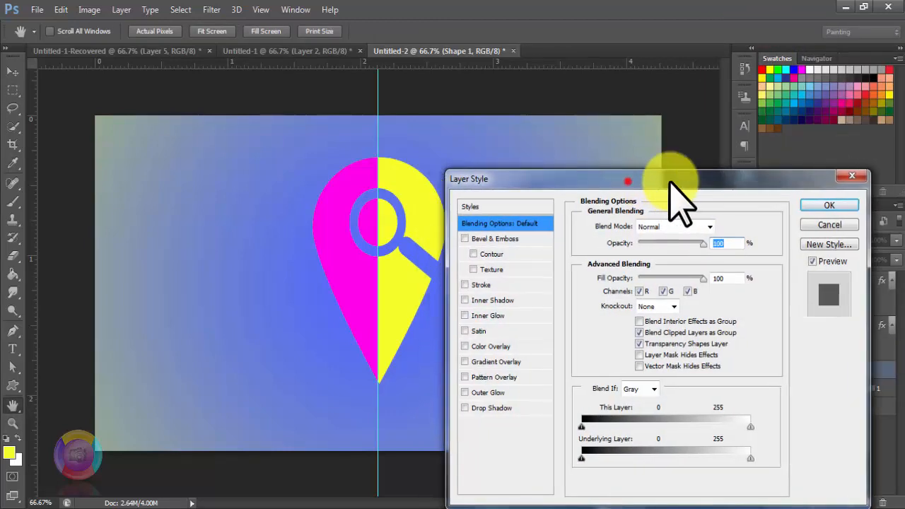
pyautogui.click(567, 352)
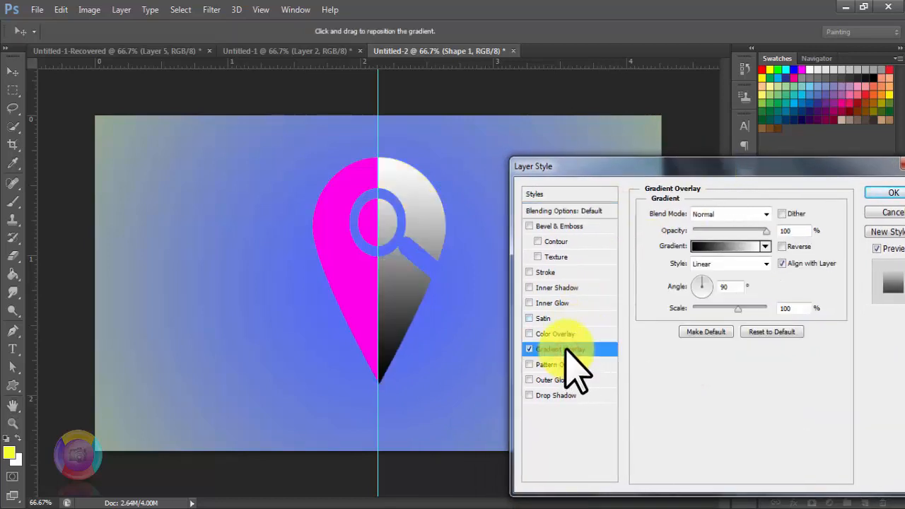
pyautogui.click(741, 247)
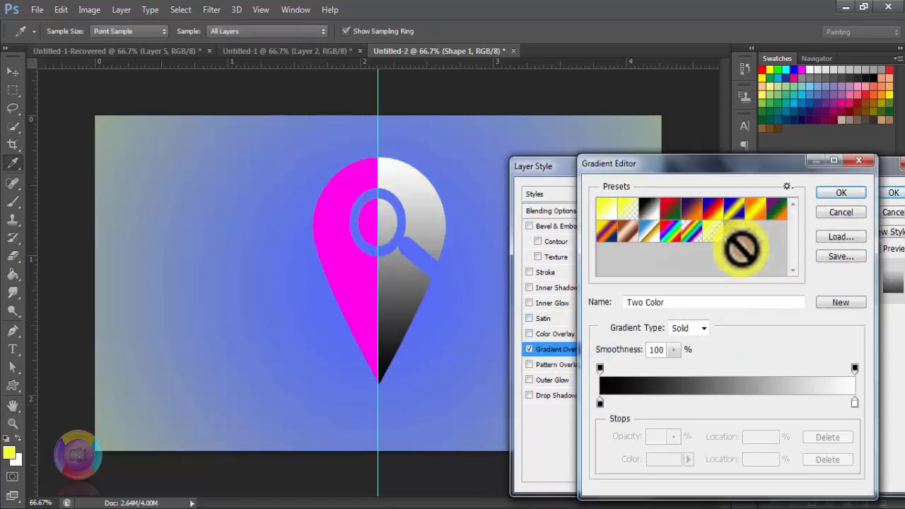
pyautogui.click(838, 193)
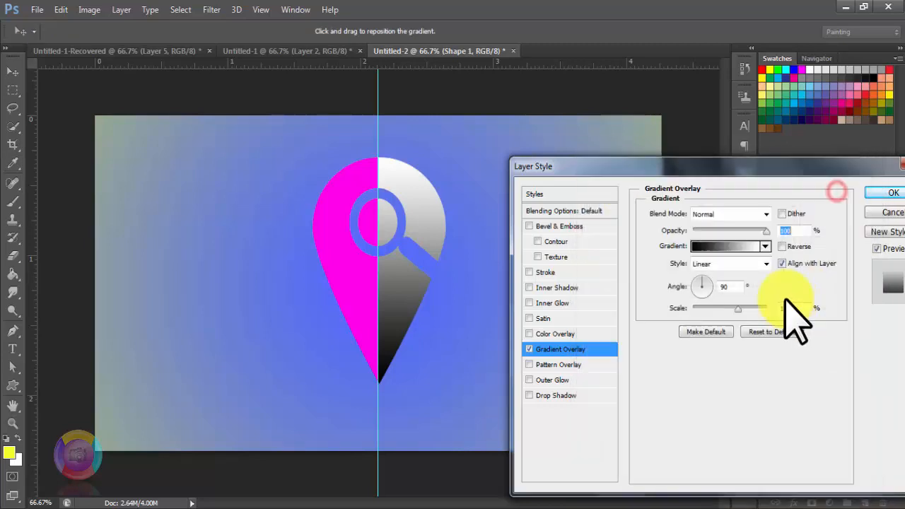
pyautogui.moveTo(710, 279); pyautogui.dragTo(693, 285)
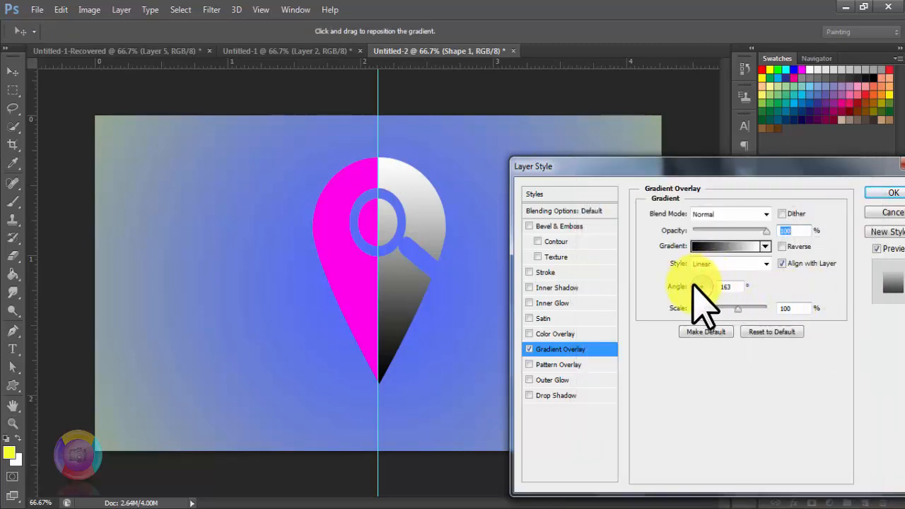
pyautogui.moveTo(460, 277); pyautogui.dragTo(515, 283)
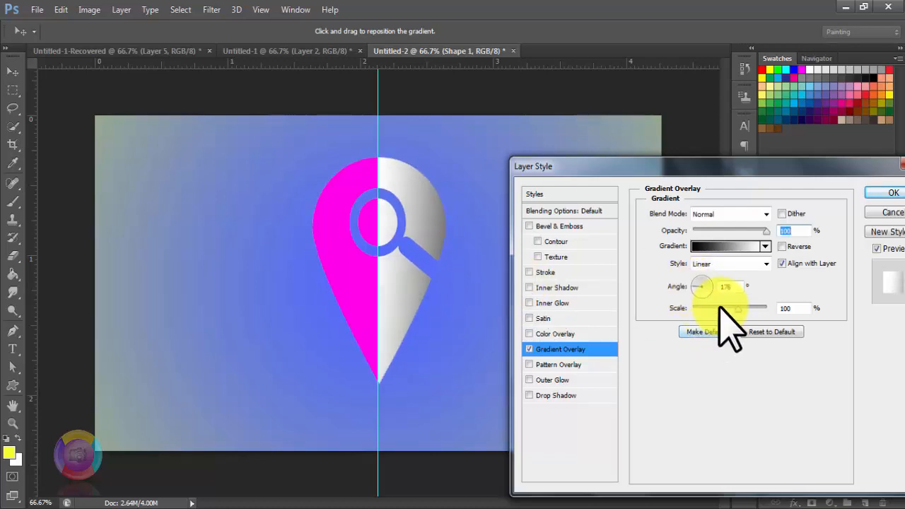
# Step: Fine-tune the gradient's position on Shape 1, lower its opacity to about 56% and apply the layer style
pyautogui.moveTo(723, 228)
pyautogui.mouseDown()
pyautogui.moveTo(742, 227)
pyautogui.moveTo(684, 229)
pyautogui.moveTo(758, 228)
pyautogui.moveTo(721, 231)
pyautogui.mouseUp()
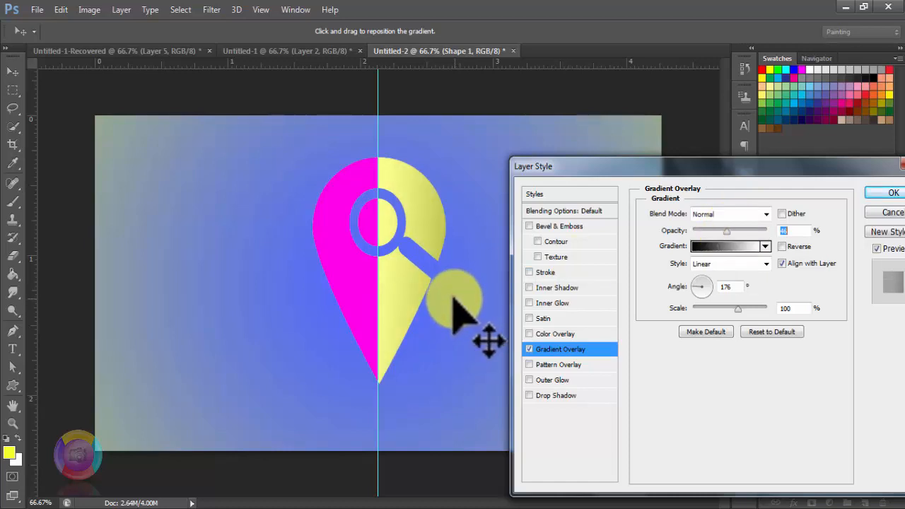
pyautogui.moveTo(729, 232); pyautogui.dragTo(791, 232)
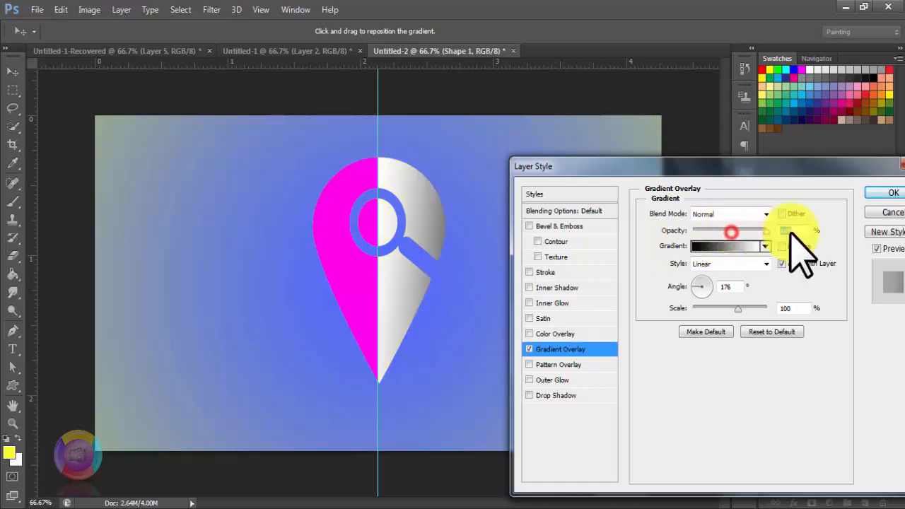
pyautogui.moveTo(473, 277); pyautogui.dragTo(471, 282)
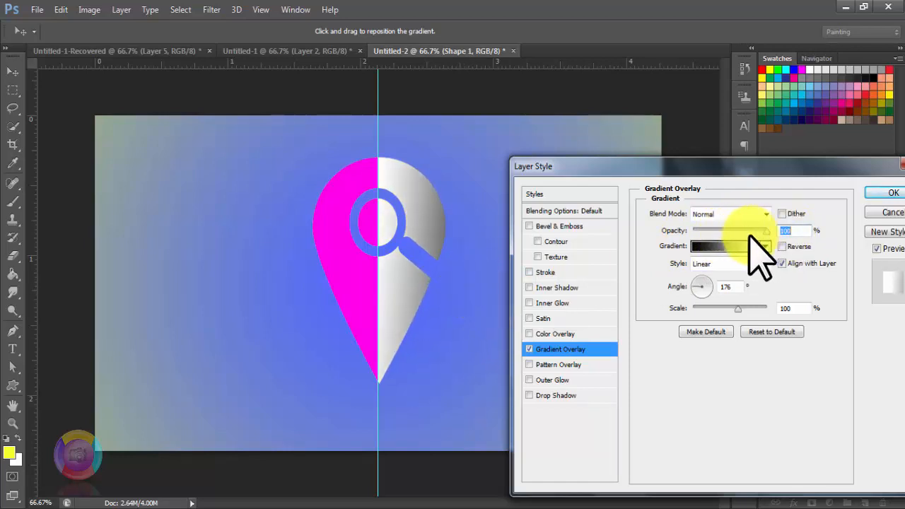
pyautogui.moveTo(750, 233); pyautogui.dragTo(726, 233)
pyautogui.click(460, 274)
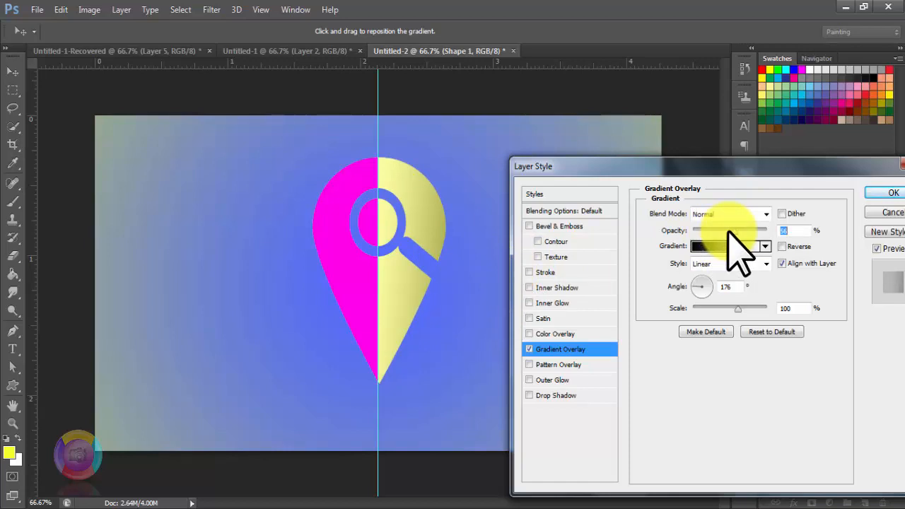
pyautogui.click(893, 193)
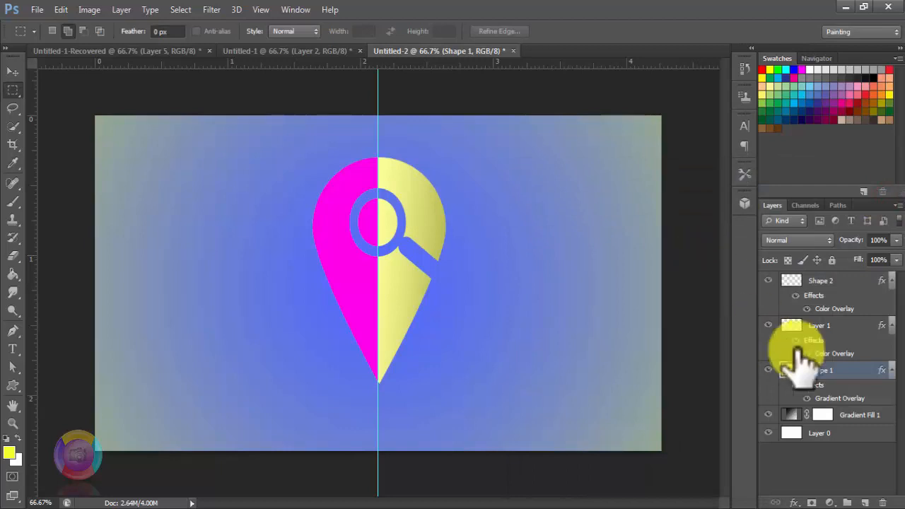
# Step: Bake the magenta overlay into Layer 1 by converting it to a smart object and rasterizing it
pyautogui.click(769, 326)
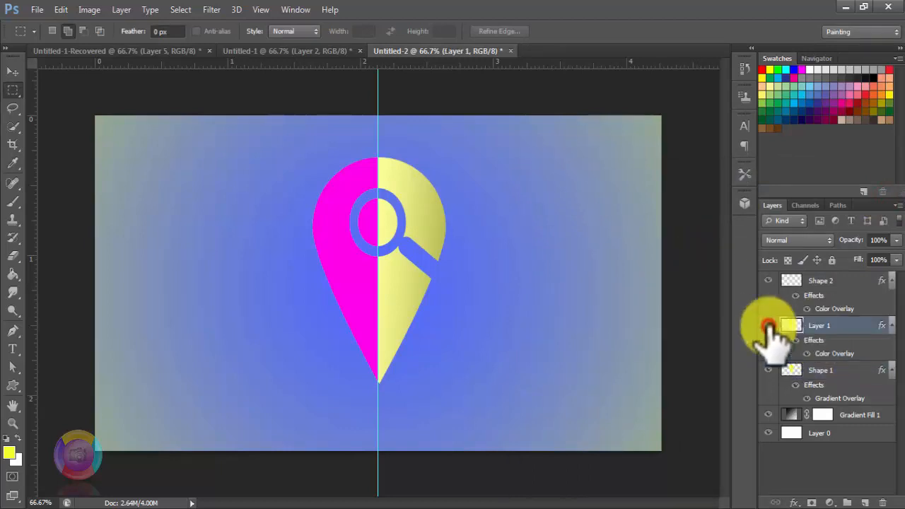
pyautogui.rightClick(813, 325)
pyautogui.click(587, 144)
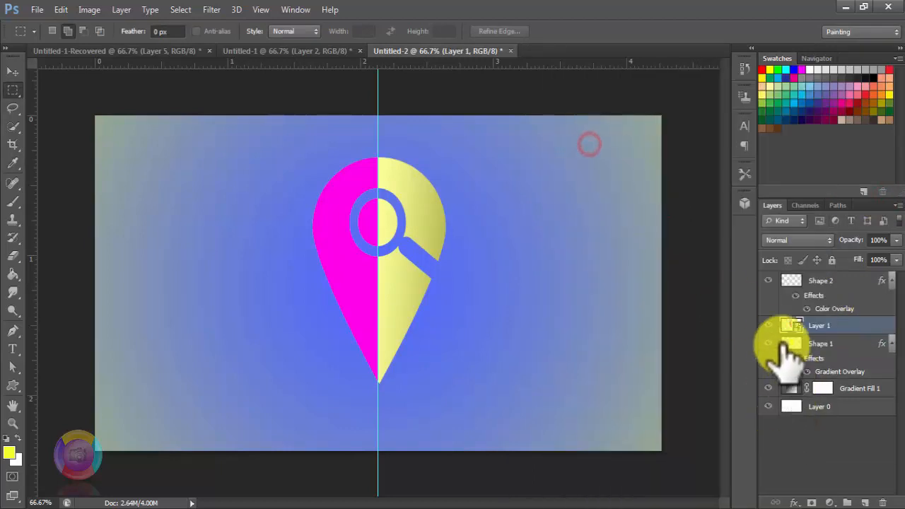
pyautogui.rightClick(832, 328)
pyautogui.click(598, 196)
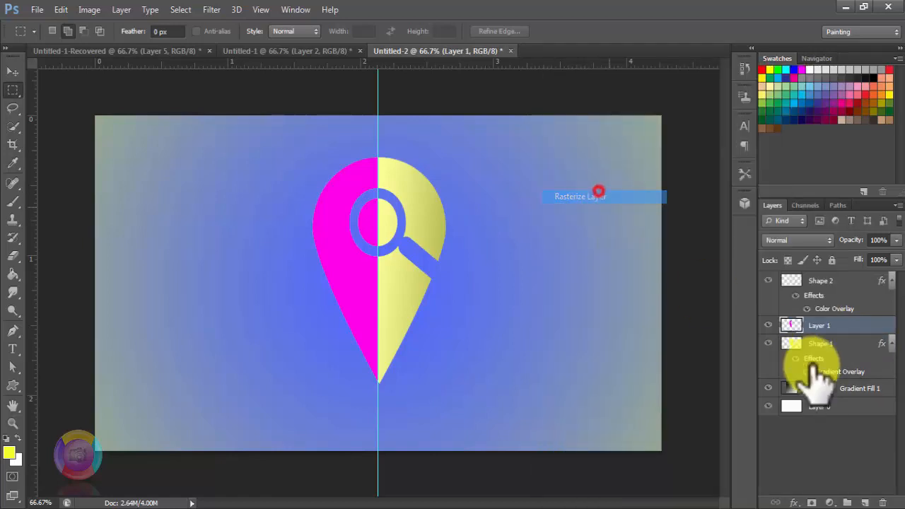
# Step: Add a linear black-to-white Gradient Overlay at 6° to the magenta half on Layer 1
pyautogui.rightClick(832, 325)
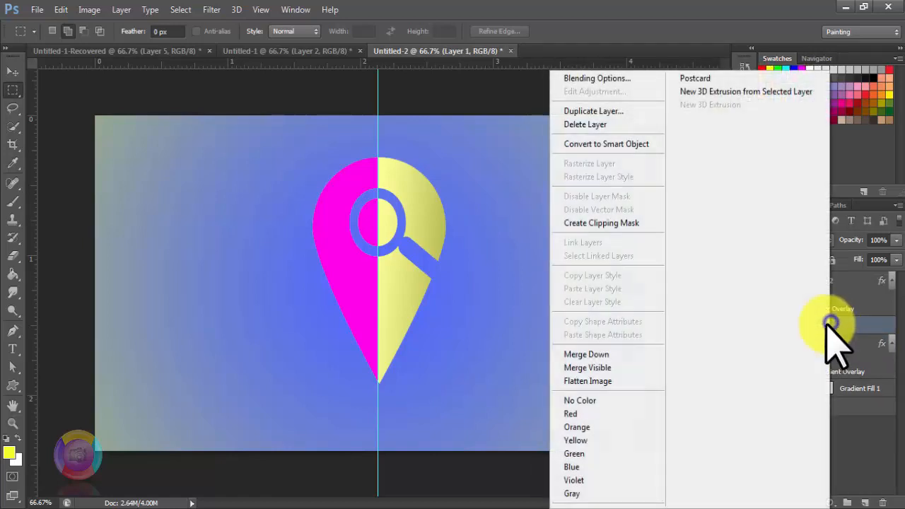
pyautogui.click(601, 73)
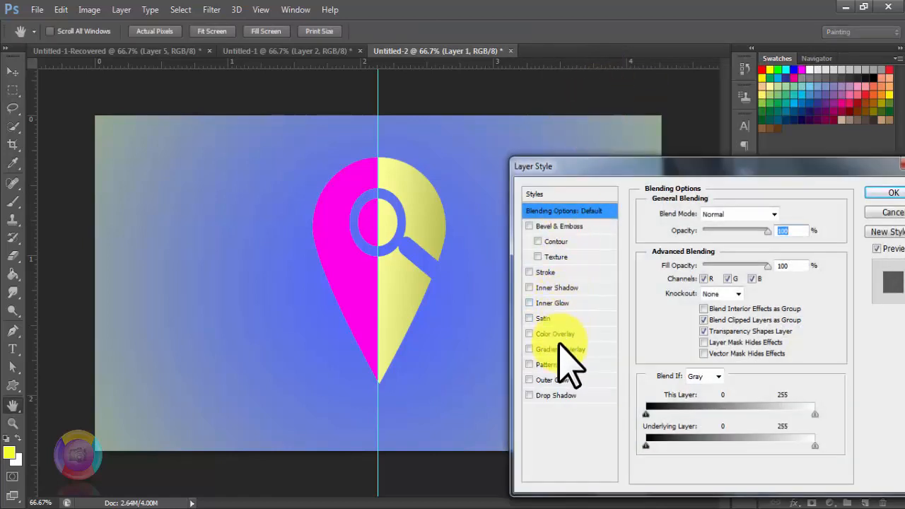
pyautogui.click(558, 348)
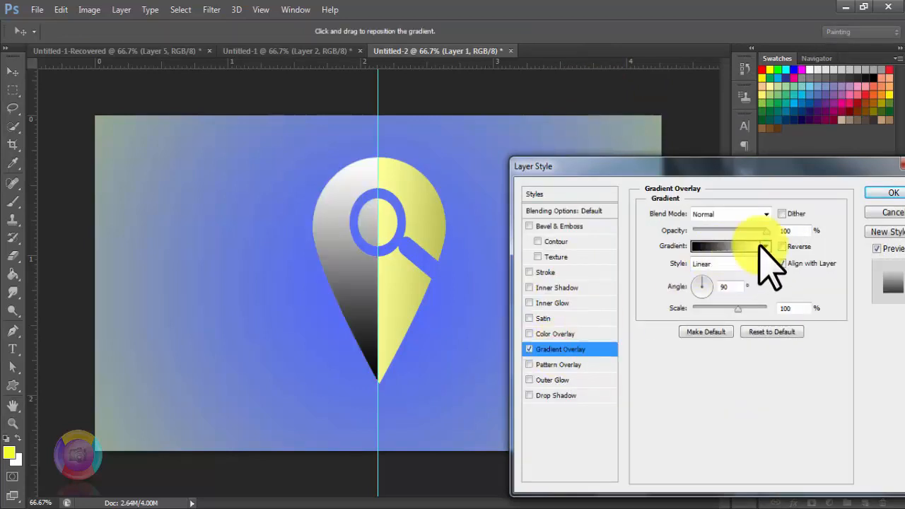
pyautogui.click(722, 286)
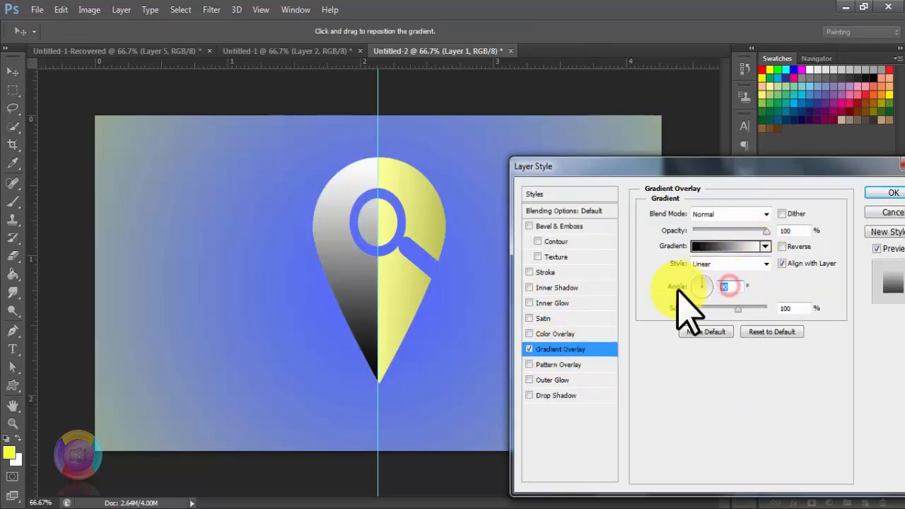
pyautogui.write('0')
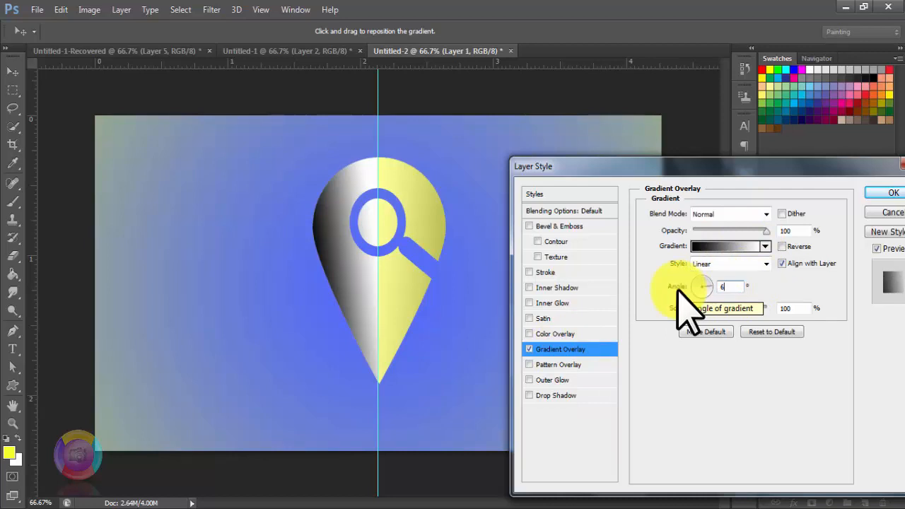
# Step: Shift the gradient's dark end towards the magenta half's left edge, lower its opacity to about 36% and apply the layer style
pyautogui.moveTo(374, 293); pyautogui.dragTo(351, 276)
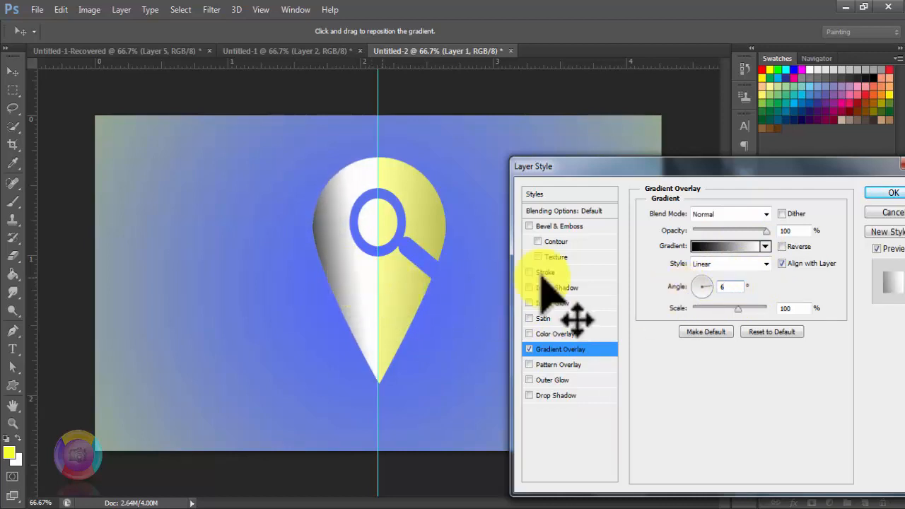
pyautogui.click(714, 229)
pyautogui.moveTo(714, 228); pyautogui.dragTo(717, 230)
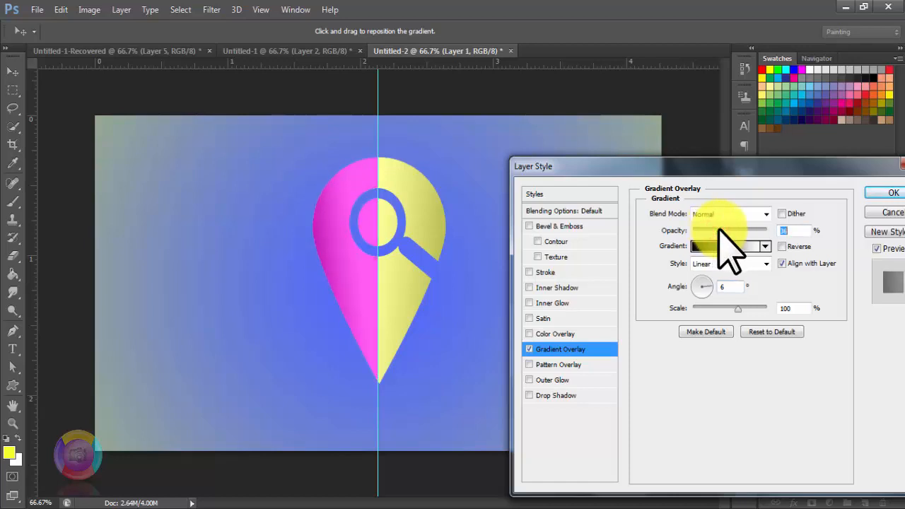
pyautogui.moveTo(718, 227); pyautogui.dragTo(718, 228)
pyautogui.click(892, 193)
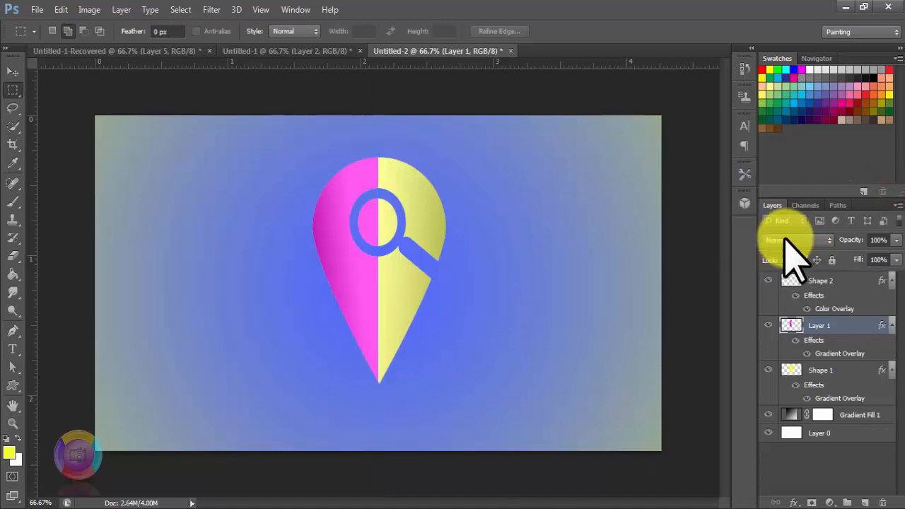
pyautogui.keyDown('shift'); pyautogui.click(834, 371); pyautogui.keyUp('shift')
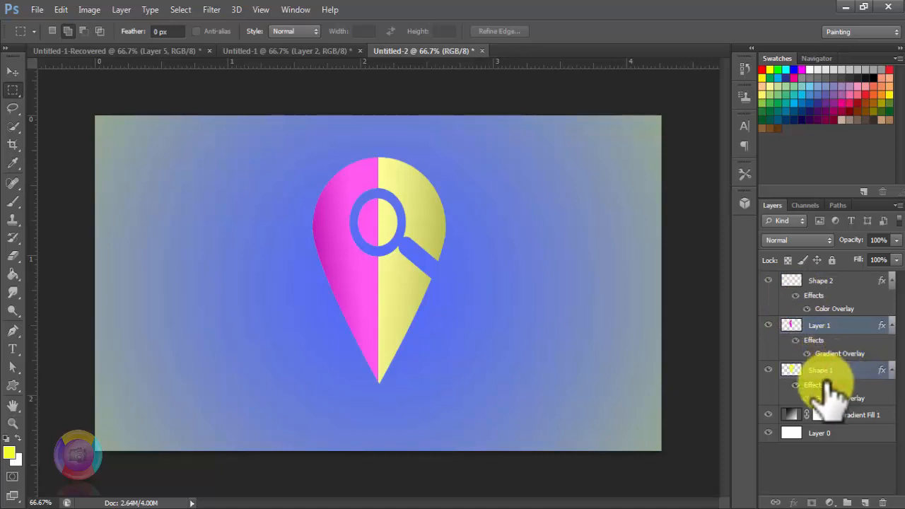
pyautogui.keyDown('shift'); pyautogui.click(823, 281); pyautogui.keyUp('shift')
pyautogui.rightClick(825, 281)
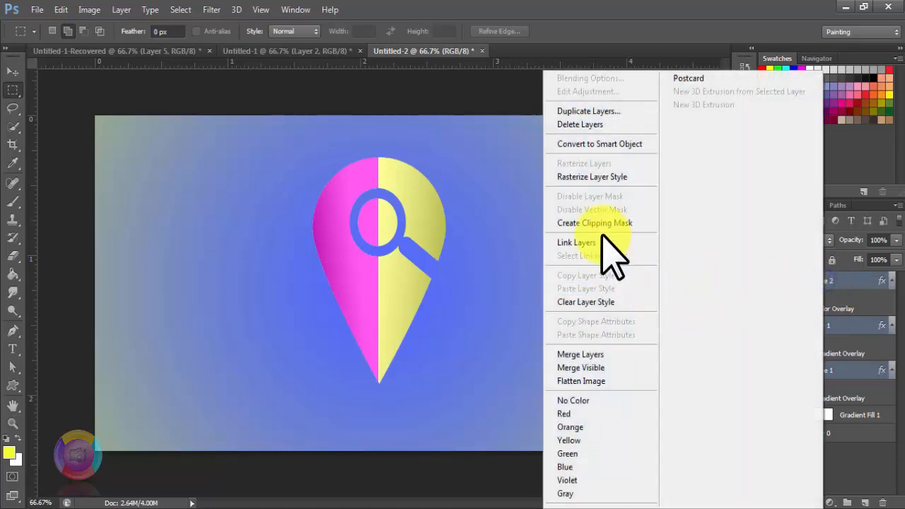
pyautogui.click(603, 223)
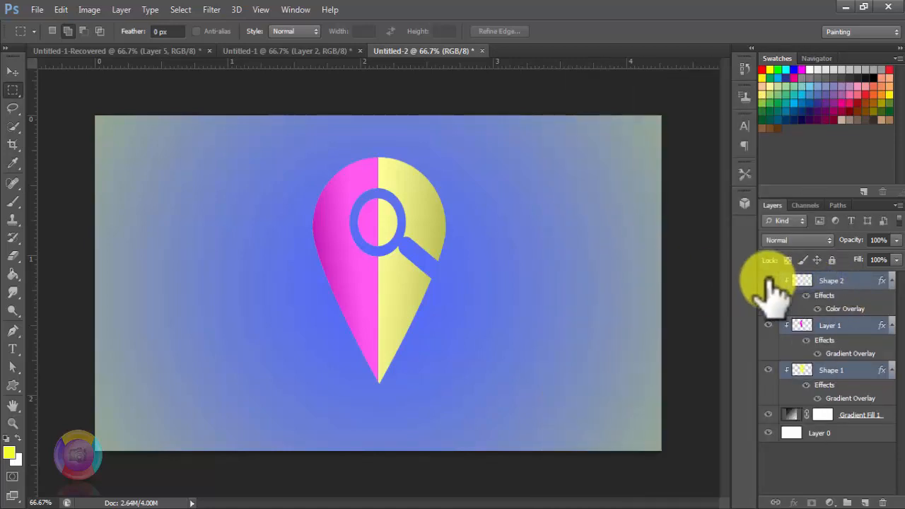
pyautogui.hotkey('ctrl', 'z')
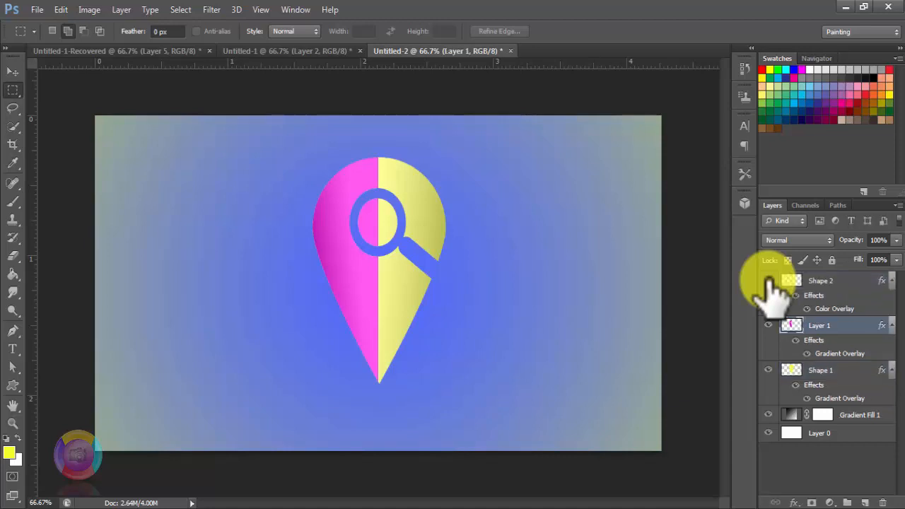
# Step: Merge the Shape 1, Layer 1 and Shape 2 layers into a single pin layer
pyautogui.keyDown('ctrl'); pyautogui.click(835, 382); pyautogui.keyUp('ctrl')
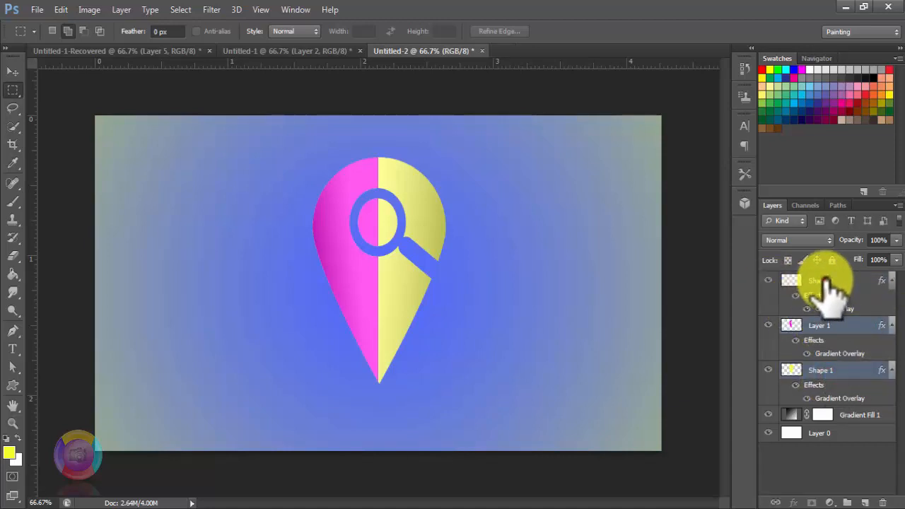
pyautogui.keyDown('ctrl'); pyautogui.click(827, 283); pyautogui.keyUp('ctrl')
pyautogui.rightClick(827, 283)
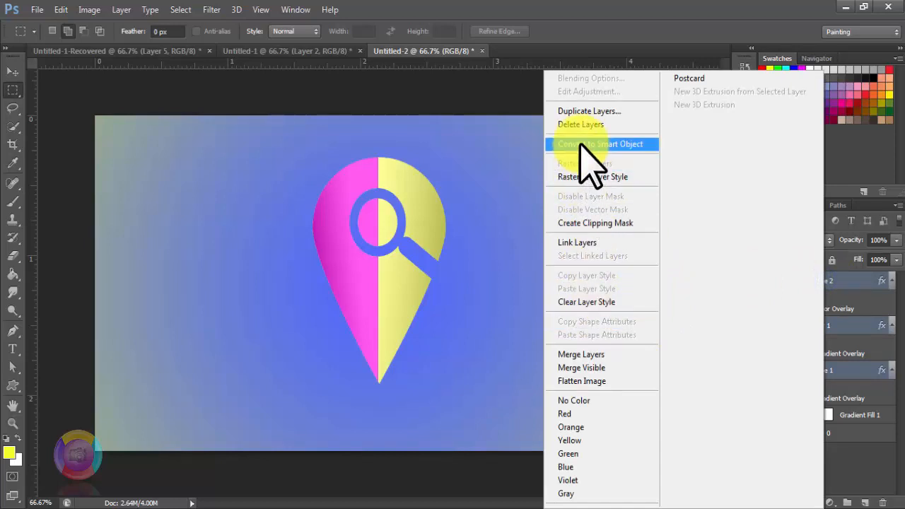
pyautogui.click(588, 355)
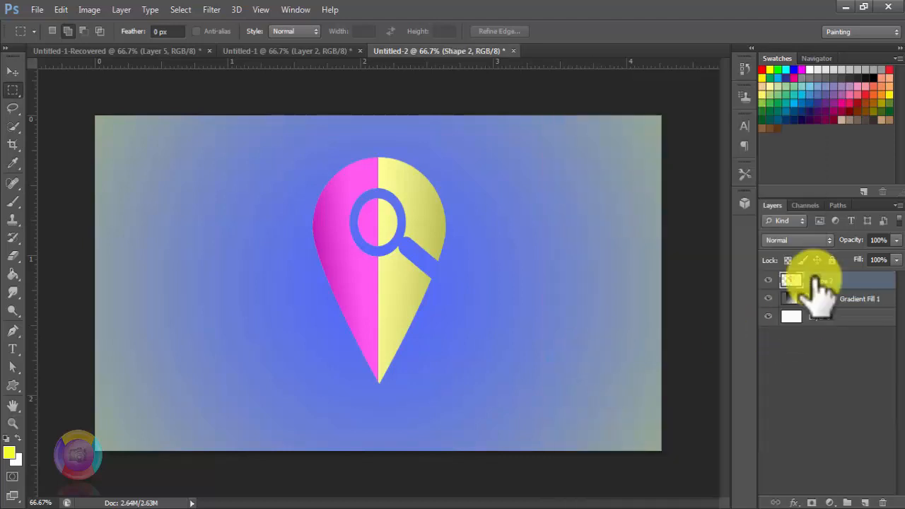
# Step: Apply a smooth Inner Bevel to the merged pin with depth 450%, size 5 px, soften 1 px and highlight opacity 97%
pyautogui.rightClick(820, 286)
pyautogui.click(603, 76)
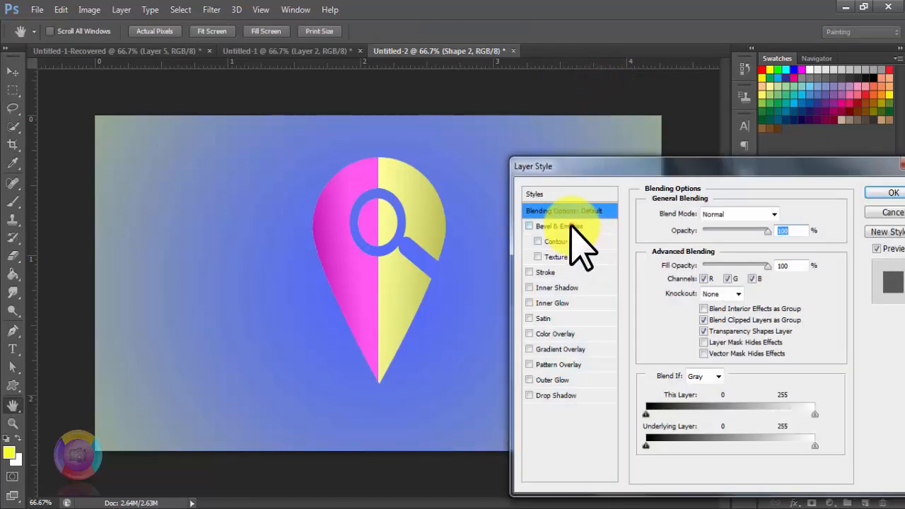
pyautogui.click(571, 226)
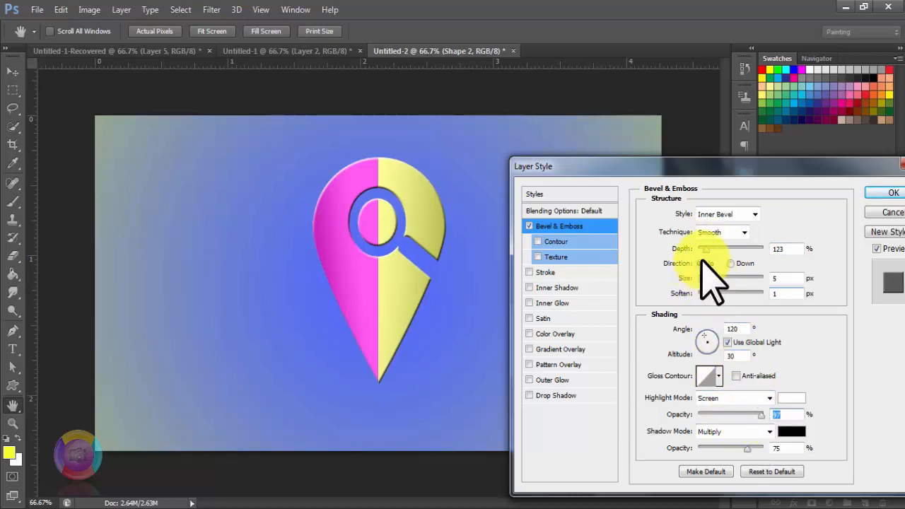
pyautogui.moveTo(706, 249); pyautogui.dragTo(728, 249)
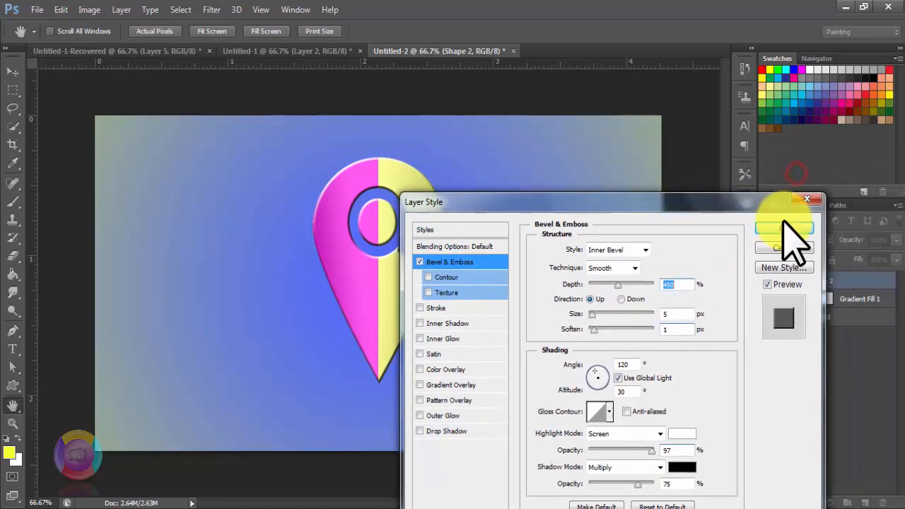
pyautogui.click(788, 227)
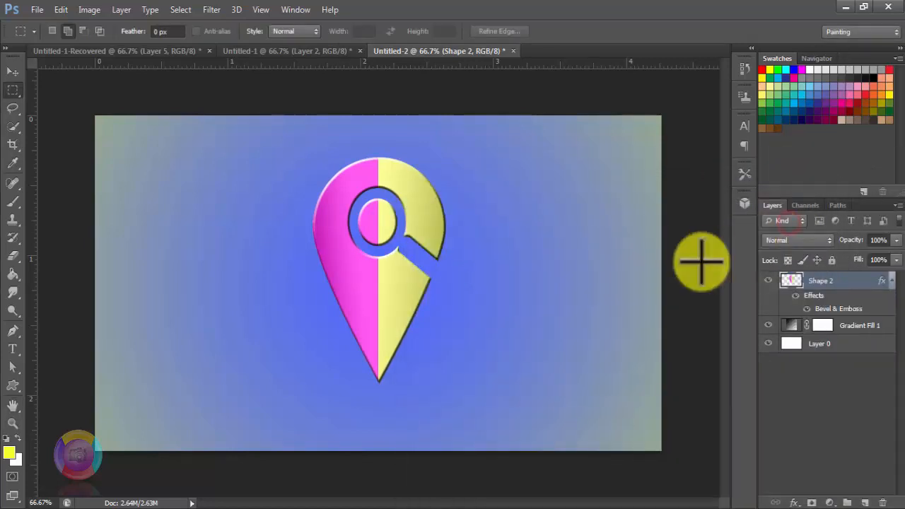
# Step: Move the pin slightly up on the canvas, keeping it roughly centred horizontally and leaving room below its tip
pyautogui.hotkey('ctrl', '-')
pyautogui.hotkey('ctrl', '-')
pyautogui.hotkey('ctrl', '-')
pyautogui.hotkey('ctrl', '-')
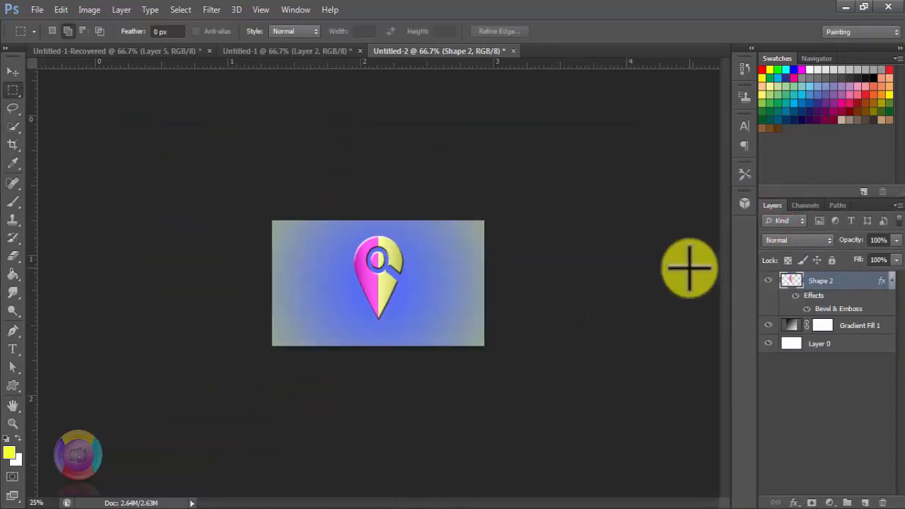
pyautogui.hotkey('ctrl', '+')
pyautogui.hotkey('ctrl', '+')
pyautogui.hotkey('ctrl', '+')
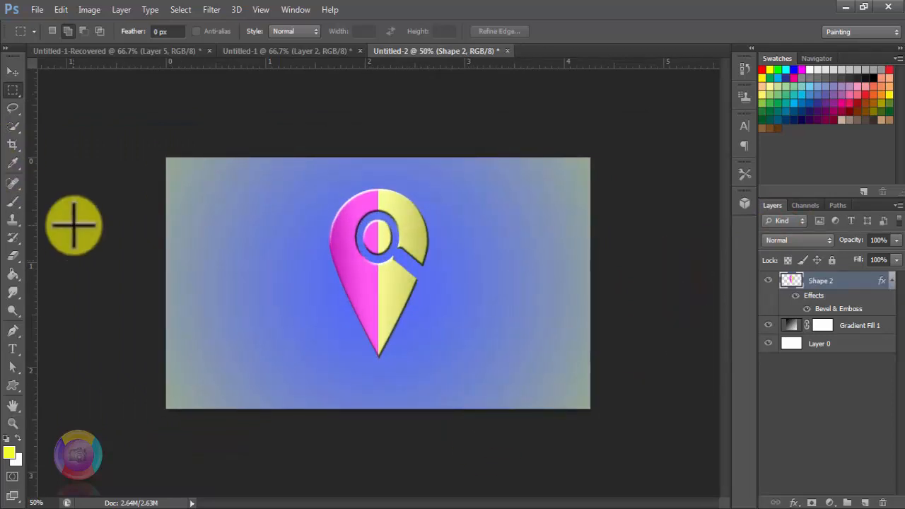
pyautogui.click(13, 72)
pyautogui.moveTo(384, 253); pyautogui.dragTo(386, 280)
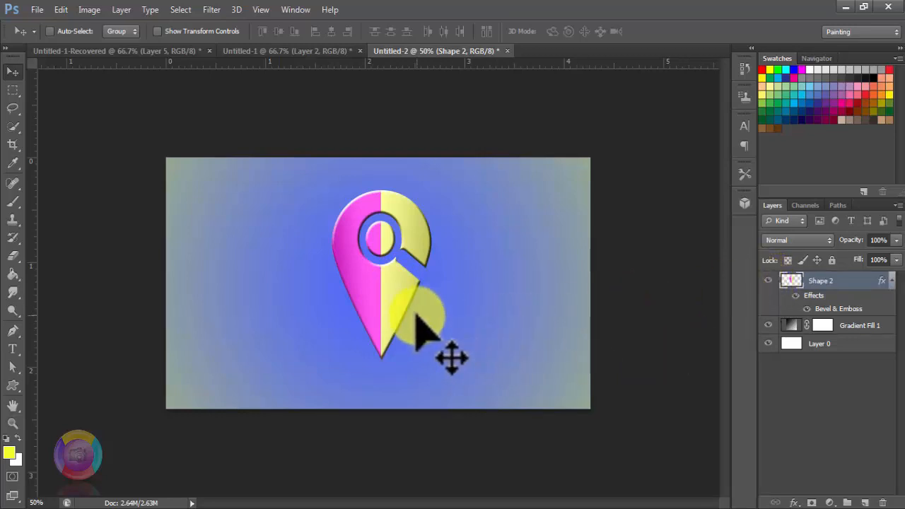
pyautogui.moveTo(415, 309); pyautogui.dragTo(415, 317)
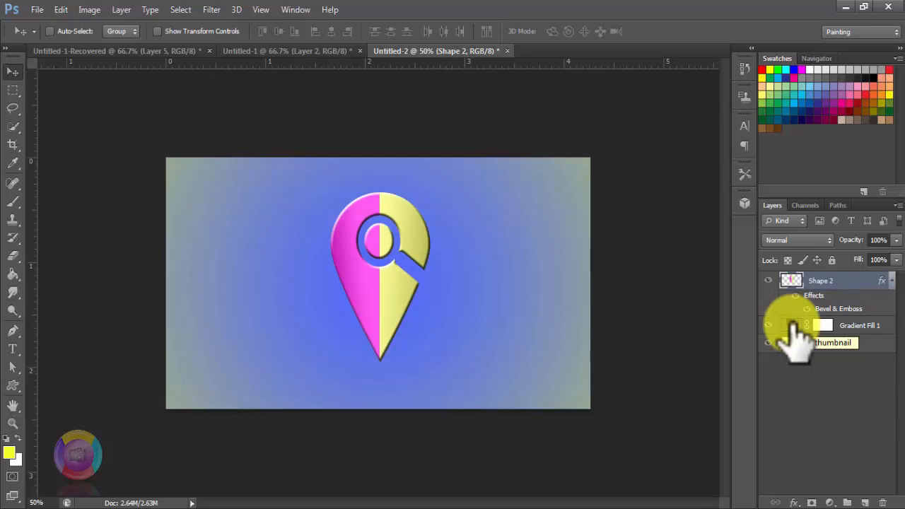
pyautogui.moveTo(440, 330); pyautogui.dragTo(444, 321)
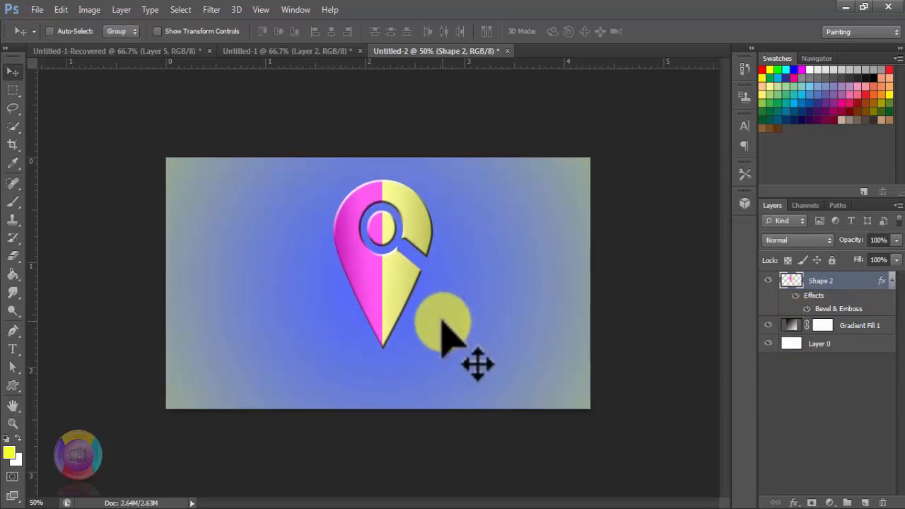
# Step: Add a new layer beneath the pin layer and paint one black dab at the pin's tip with a soft 50 px brush at 0% hardness
pyautogui.click(866, 503)
pyautogui.moveTo(788, 286); pyautogui.dragTo(792, 334)
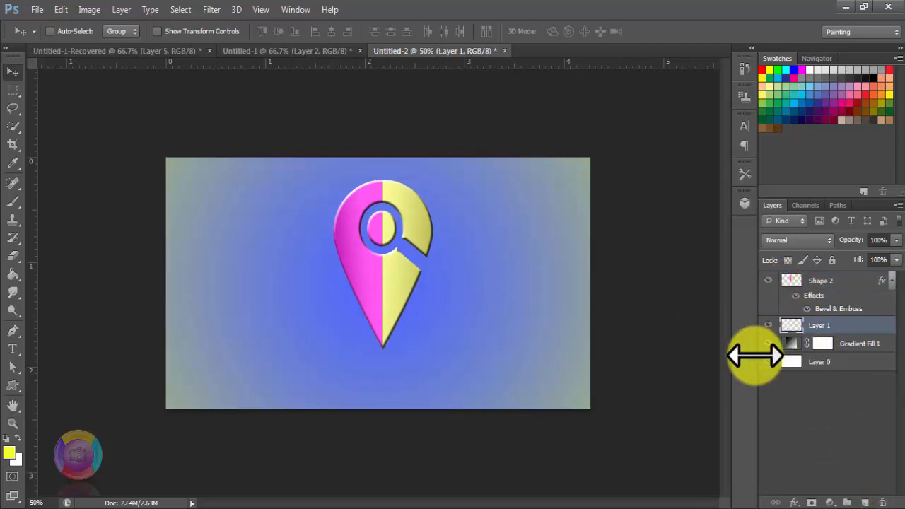
pyautogui.click(14, 202)
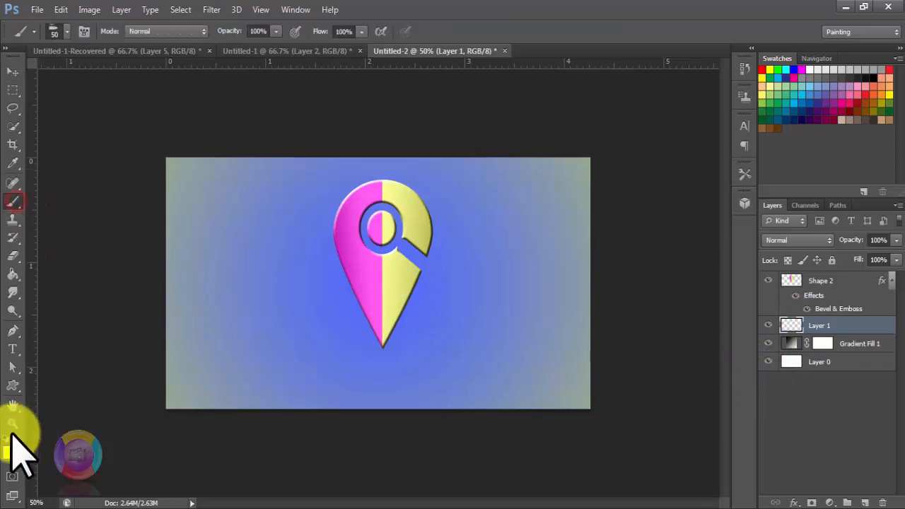
pyautogui.click(398, 347)
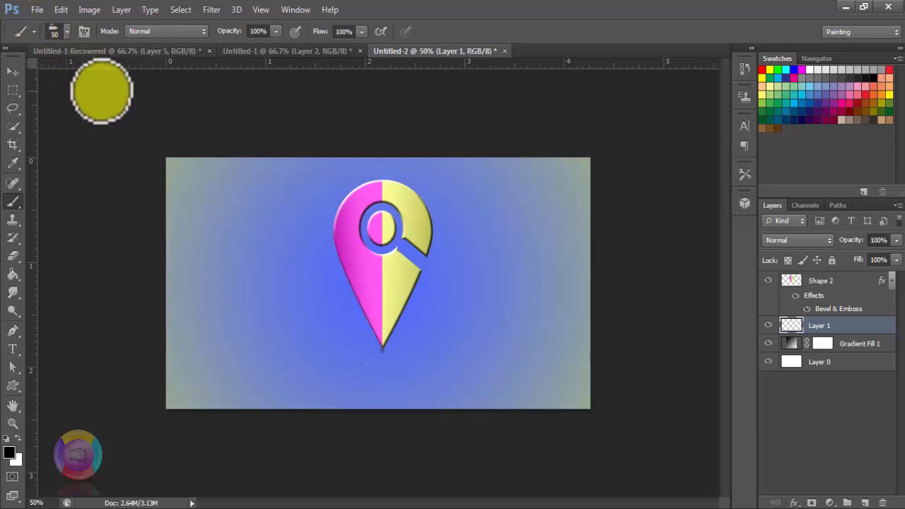
pyautogui.click(66, 32)
pyautogui.scroll(3, 141, 187)
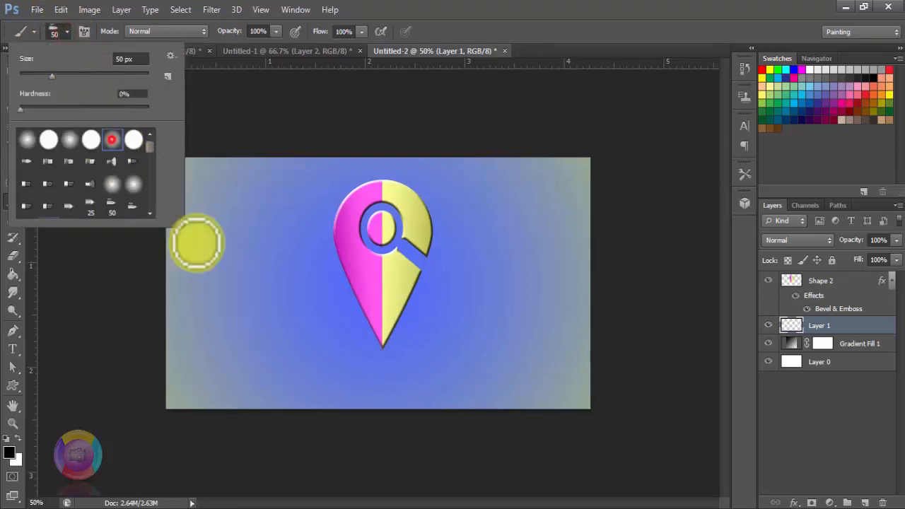
pyautogui.click(382, 351)
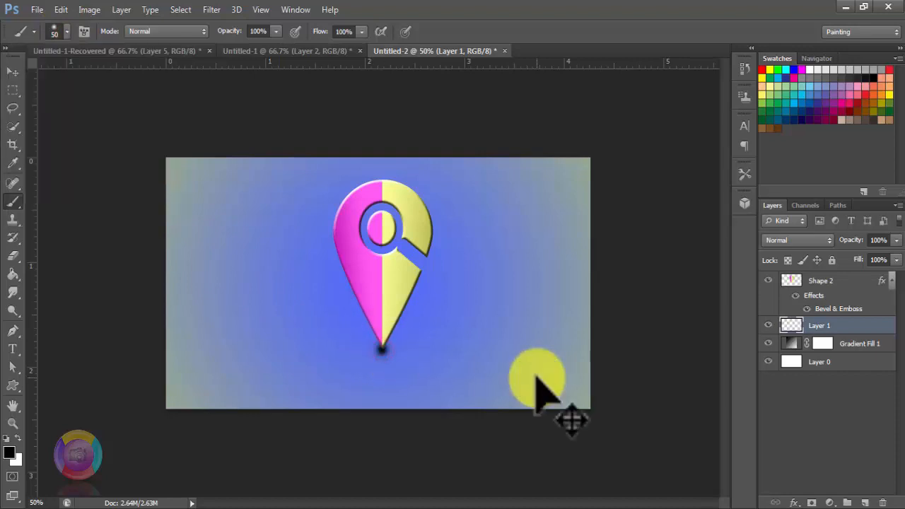
# Step: Stretch the black dab horizontally into a wide, flat shadow under the pin's tip and lower its layer opacity to 59%
pyautogui.hotkey('ctrl', 't')
pyautogui.moveTo(398, 351)
pyautogui.mouseDown()
pyautogui.moveTo(442, 351)
pyautogui.moveTo(388, 350)
pyautogui.mouseUp()
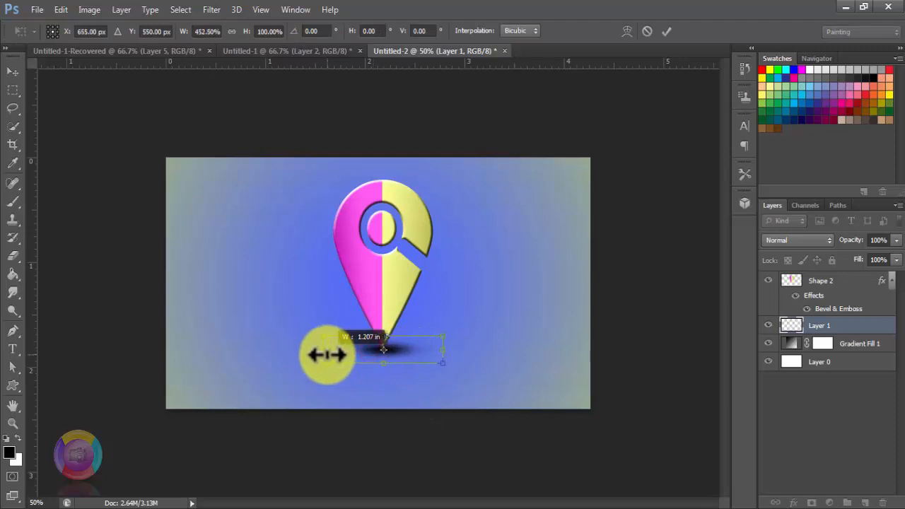
pyautogui.click(666, 30)
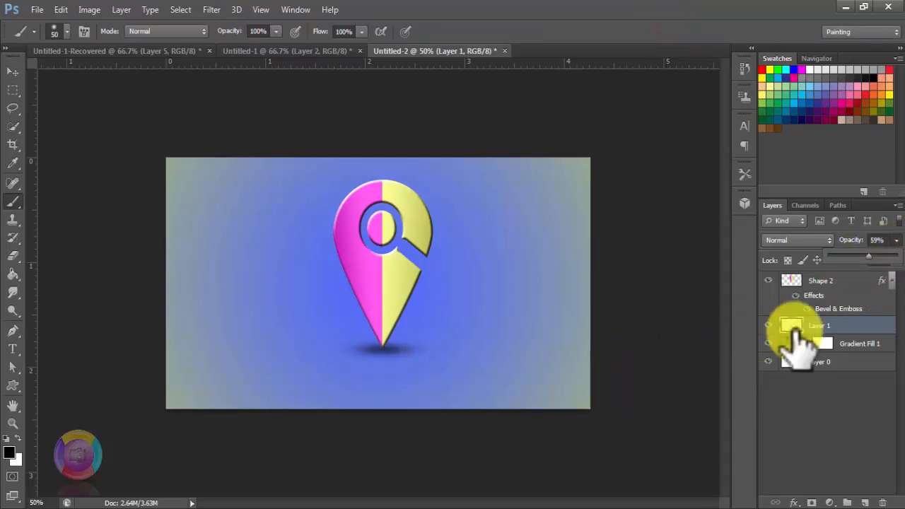
# Step: Duplicate the Shape 2 pin layer and flip the copy vertically below the tip at about 67% height as a reflection
pyautogui.click(796, 281)
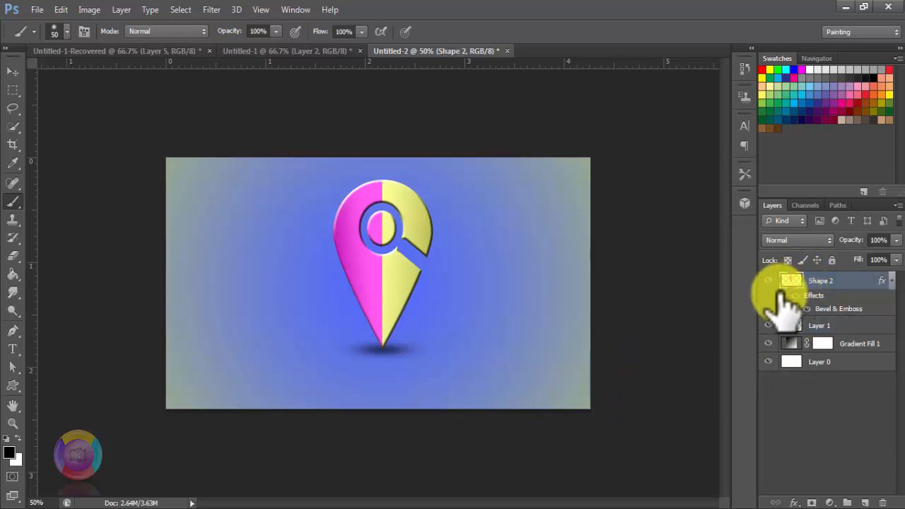
pyautogui.hotkey('ctrl', 'j')
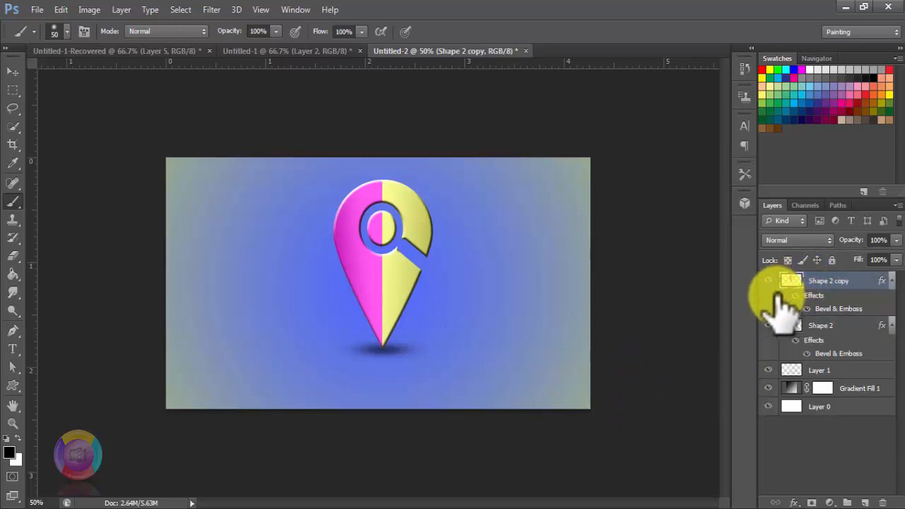
pyautogui.hotkey('ctrl', 't')
pyautogui.moveTo(382, 179); pyautogui.dragTo(375, 463)
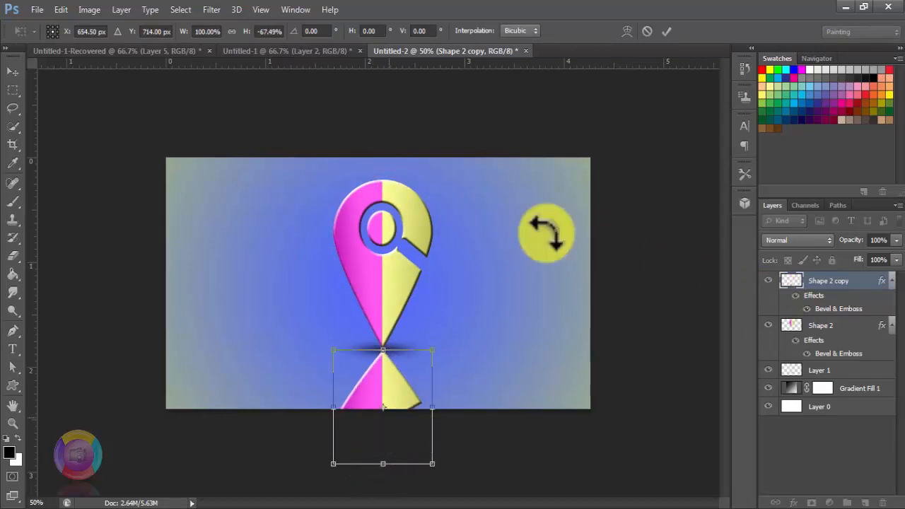
pyautogui.click(667, 31)
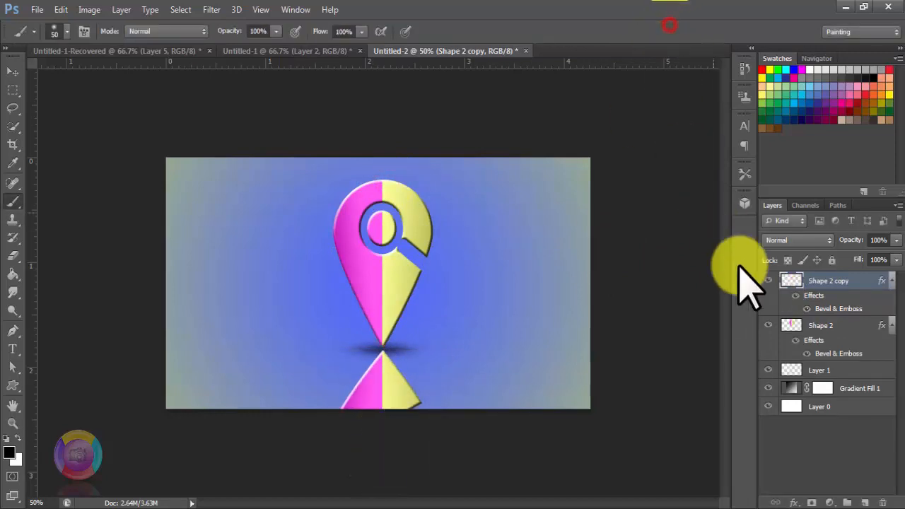
# Step: Move the pin, its reflection copy and the Layer 1 shadow together slightly upward on the canvas
pyautogui.keyDown('ctrl'); pyautogui.click(827, 327); pyautogui.keyUp('ctrl')
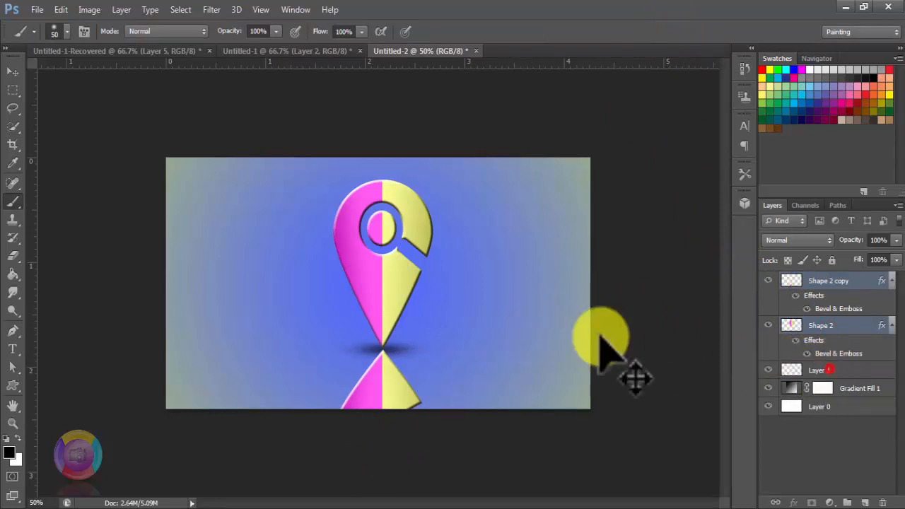
pyautogui.click(522, 330)
pyautogui.click(464, 200)
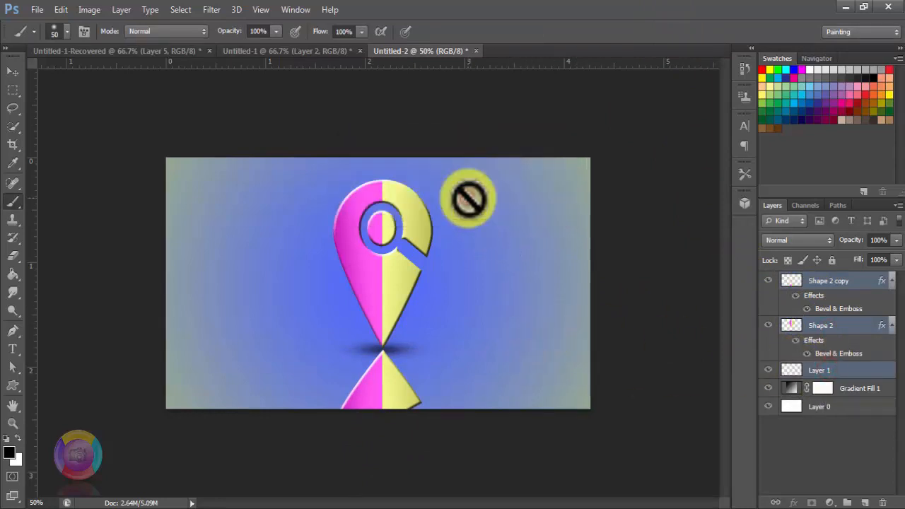
pyautogui.click(13, 72)
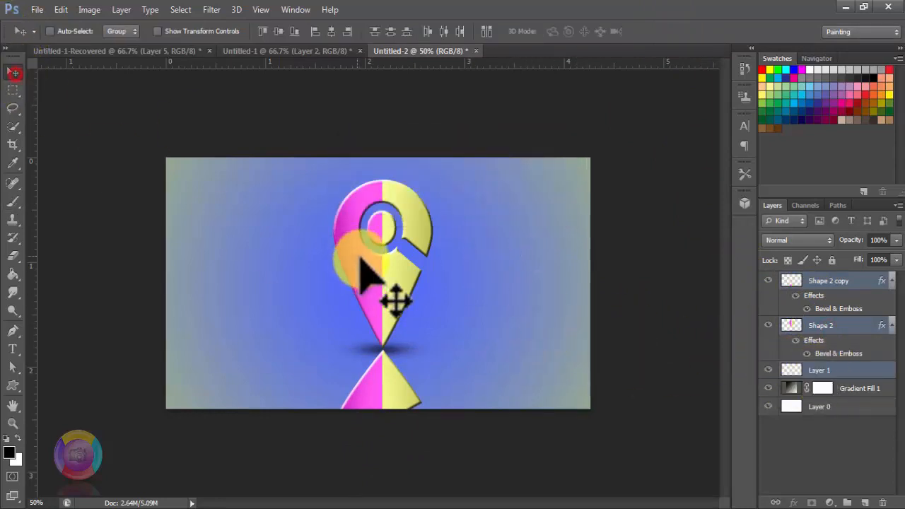
pyautogui.moveTo(398, 286)
pyautogui.mouseDown()
pyautogui.moveTo(399, 266)
pyautogui.moveTo(399, 286)
pyautogui.mouseUp()
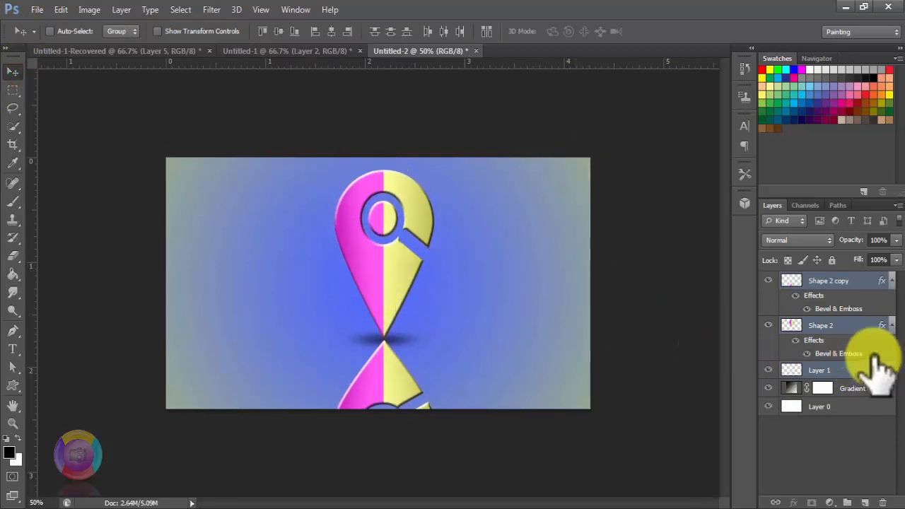
# Step: Lower the opacity of the Shape 2 copy reflection layer and convert it to a smart object
pyautogui.click(842, 325)
pyautogui.click(768, 325)
pyautogui.click(768, 325)
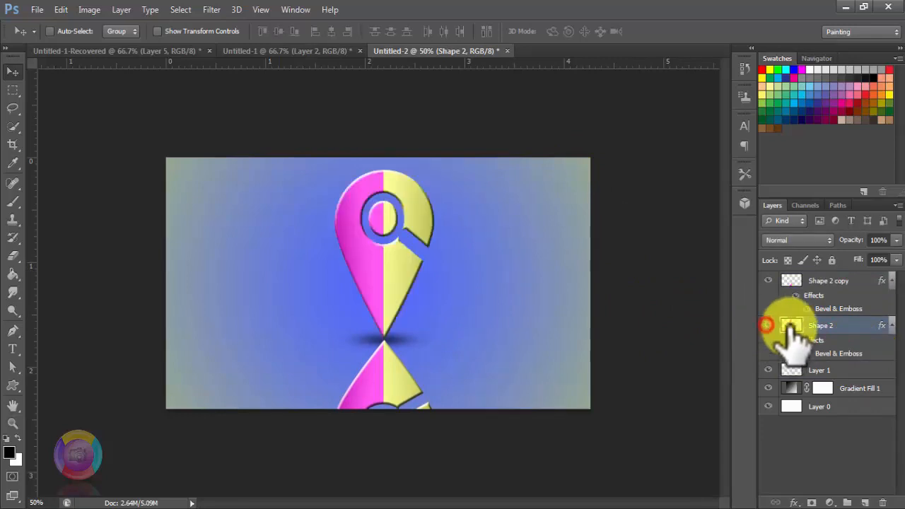
pyautogui.click(790, 281)
pyautogui.click(897, 240)
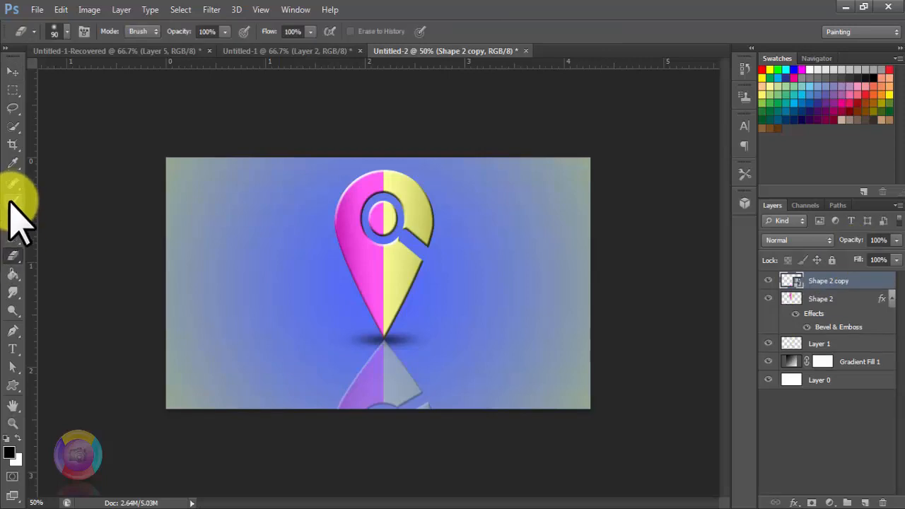
# Step: Rasterize the Shape 2 copy layer and softly erase the reflection's lower edge with a 90 px eraser at 34% opacity
pyautogui.press('b')
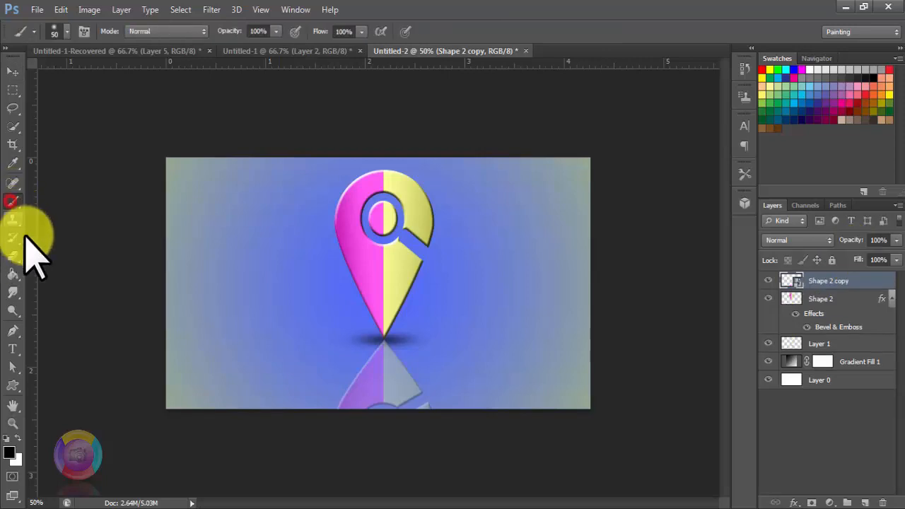
pyautogui.click(12, 256)
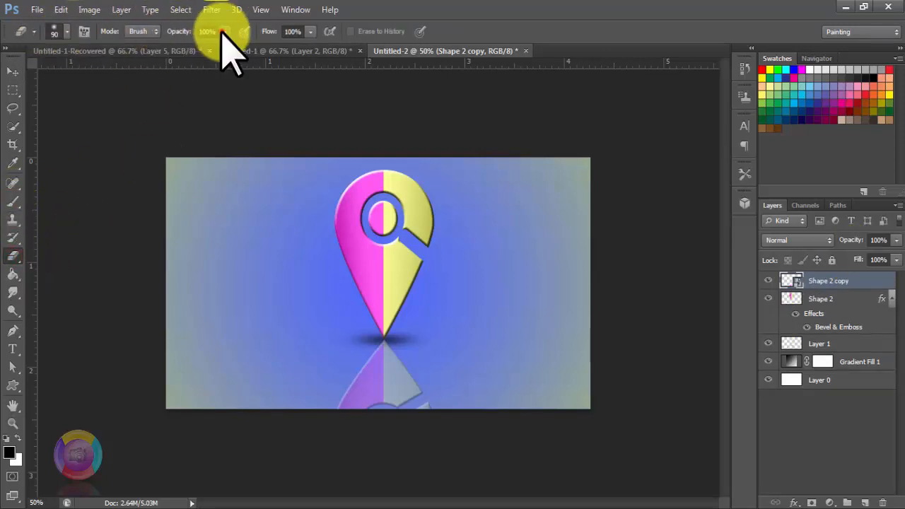
pyautogui.write('34')
pyautogui.click(329, 407)
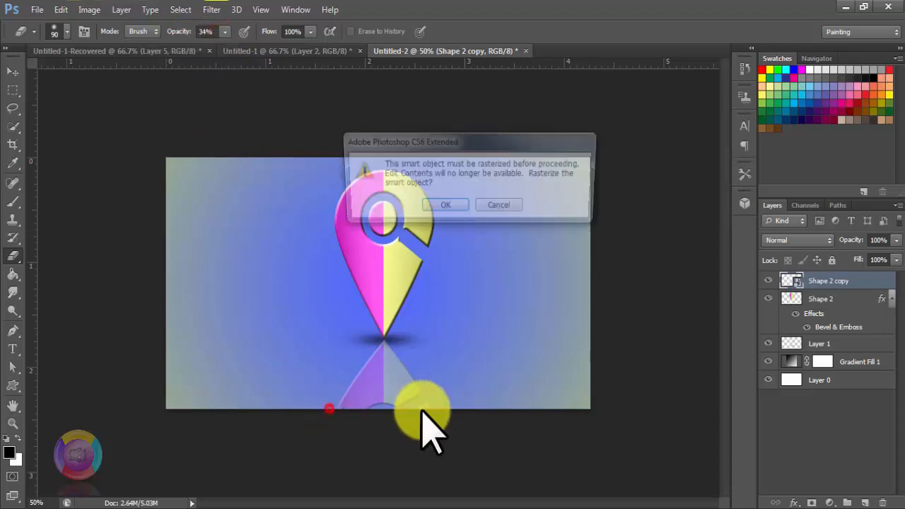
pyautogui.click(436, 207)
pyautogui.moveTo(330, 417)
pyautogui.mouseDown()
pyautogui.moveTo(363, 430)
pyautogui.moveTo(304, 432)
pyautogui.moveTo(402, 403)
pyautogui.moveTo(455, 410)
pyautogui.moveTo(344, 429)
pyautogui.mouseUp()
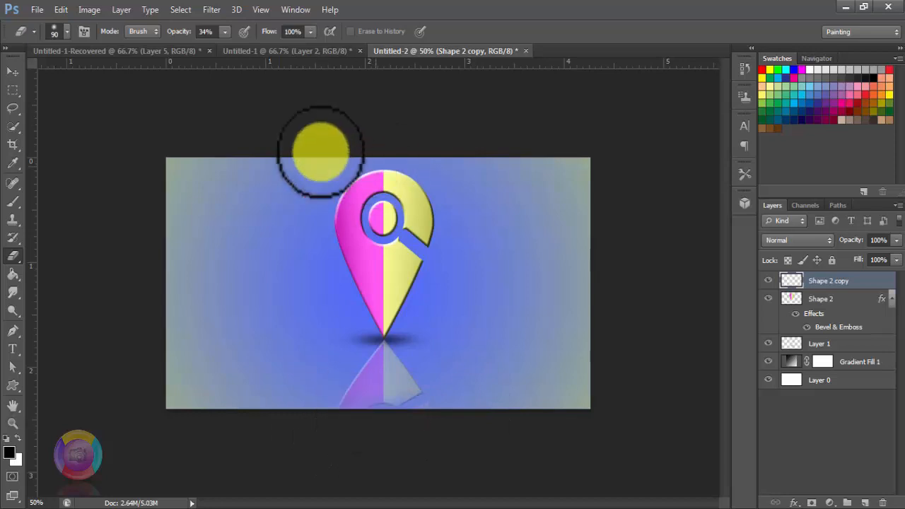
# Step: Fade the reflection's lower part further with the eraser at 49% opacity and enlarge the eraser to 200 px
pyautogui.click(226, 32)
pyautogui.click(235, 47)
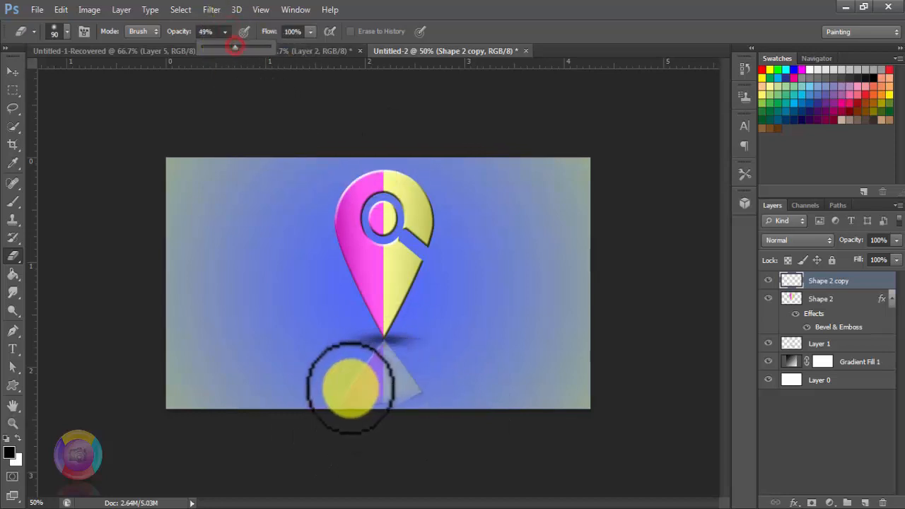
pyautogui.moveTo(331, 413)
pyautogui.mouseDown()
pyautogui.moveTo(375, 425)
pyautogui.moveTo(389, 421)
pyautogui.moveTo(334, 423)
pyautogui.moveTo(387, 406)
pyautogui.moveTo(332, 405)
pyautogui.moveTo(378, 411)
pyautogui.moveTo(396, 399)
pyautogui.moveTo(349, 409)
pyautogui.moveTo(413, 406)
pyautogui.moveTo(399, 416)
pyautogui.moveTo(426, 437)
pyautogui.moveTo(317, 412)
pyautogui.moveTo(377, 389)
pyautogui.moveTo(402, 410)
pyautogui.mouseUp()
pyautogui.press(']')
pyautogui.press(']')
pyautogui.press(']')
pyautogui.press(']')
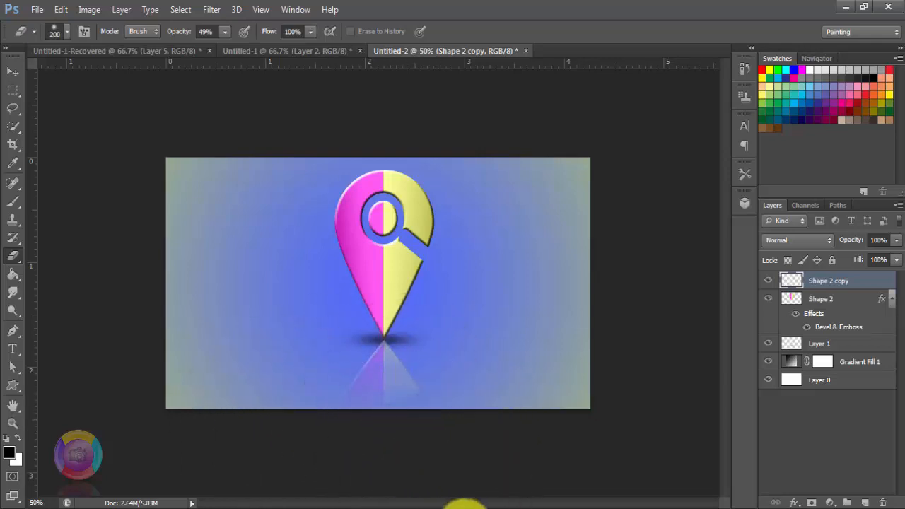
# Step: Examine the whole pin graphic with its shadow and faded reflection at several smaller sizes and at 50%
pyautogui.hotkey('ctrl', '-')
pyautogui.hotkey('ctrl', '-')
pyautogui.hotkey('ctrl', '-')
pyautogui.hotkey('ctrl', '-')
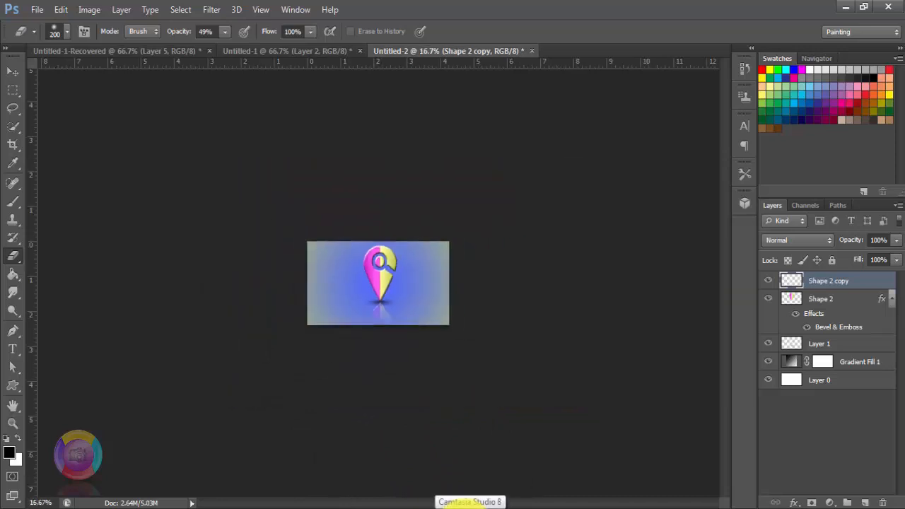
pyautogui.hotkey('ctrl', '+')
pyautogui.hotkey('ctrl', '+')
pyautogui.hotkey('ctrl', '-')
pyautogui.hotkey('ctrl', '-')
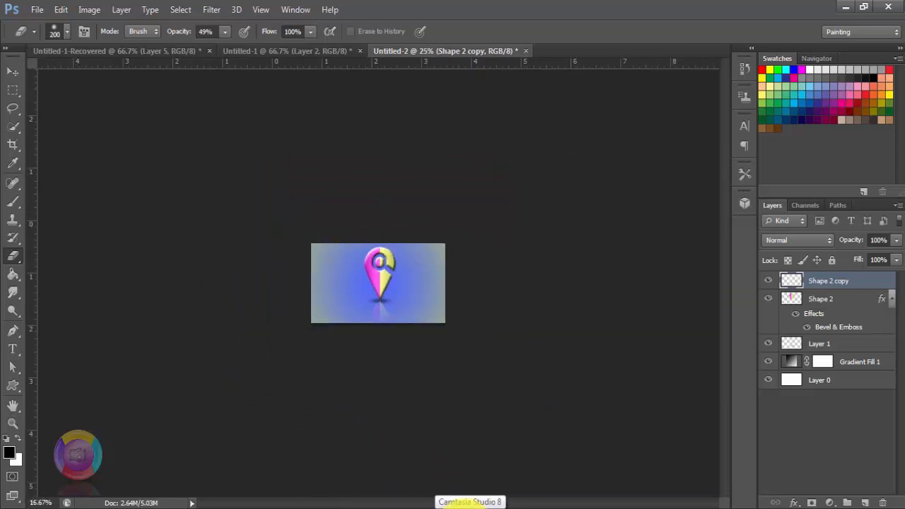
pyautogui.hotkey('ctrl', '-')
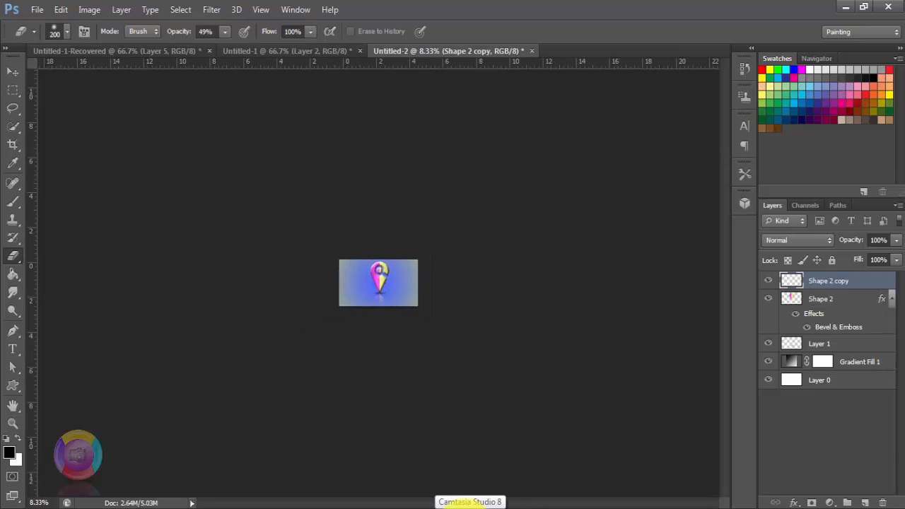
pyautogui.hotkey('ctrl', '+')
pyautogui.hotkey('ctrl', '+')
pyautogui.hotkey('ctrl', '+')
pyautogui.hotkey('ctrl', '+')
pyautogui.hotkey('ctrl', '+')
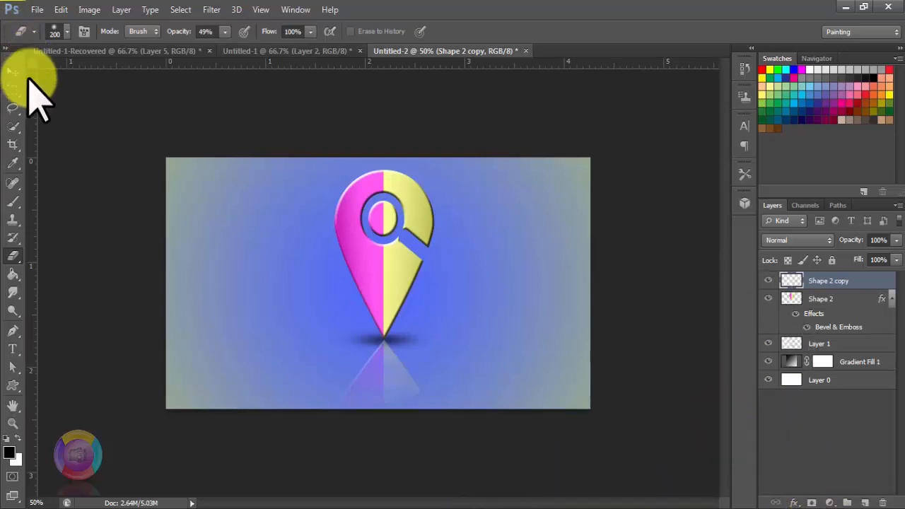
pyautogui.click(13, 71)
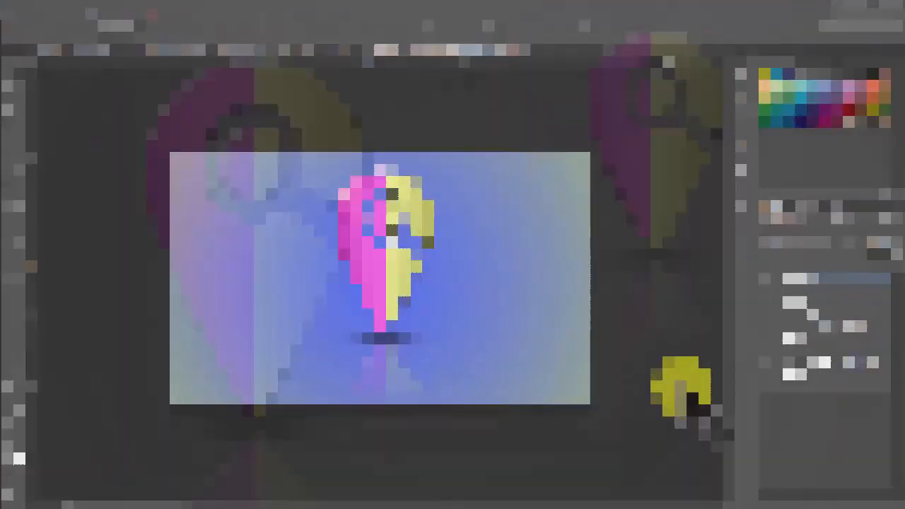